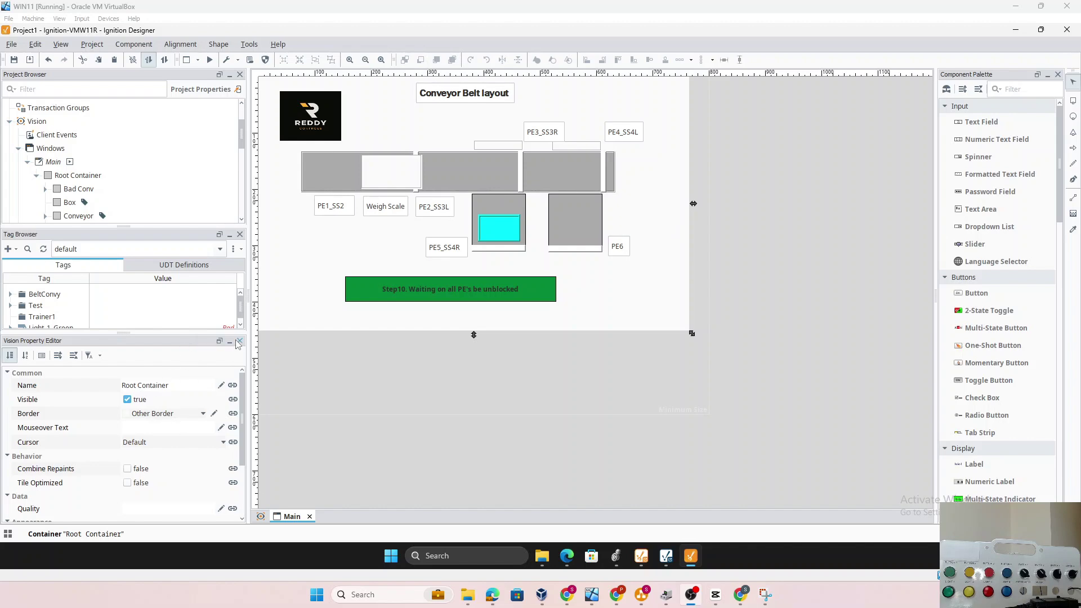
Bring the gateway browser forward and log into Ignition Gateway as admin
{"action": "left_click", "coordinate": [567, 557]}
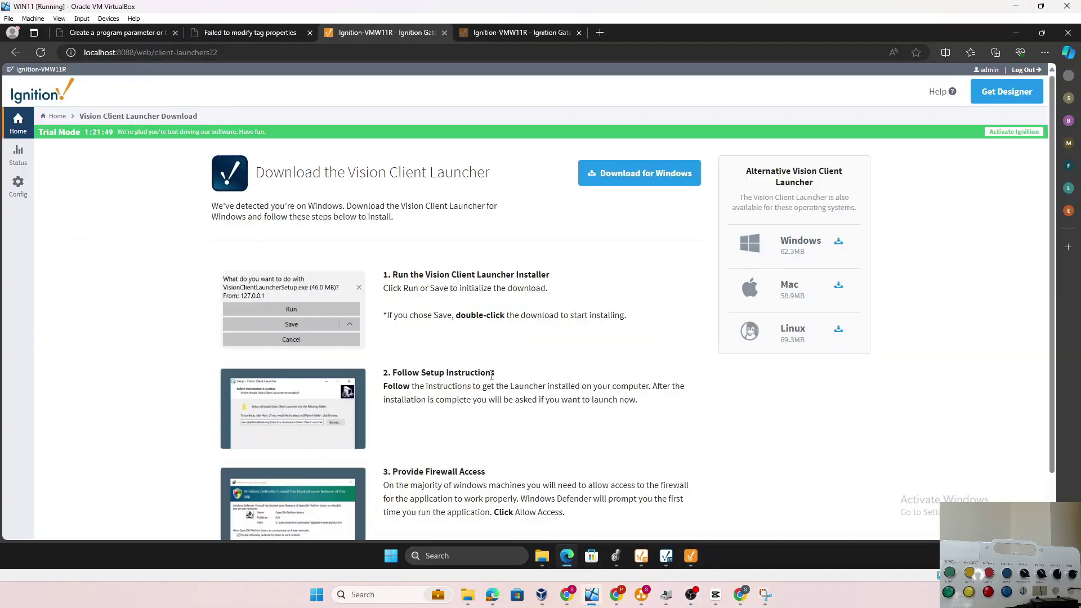
{"action": "left_click", "coordinate": [23, 163]}
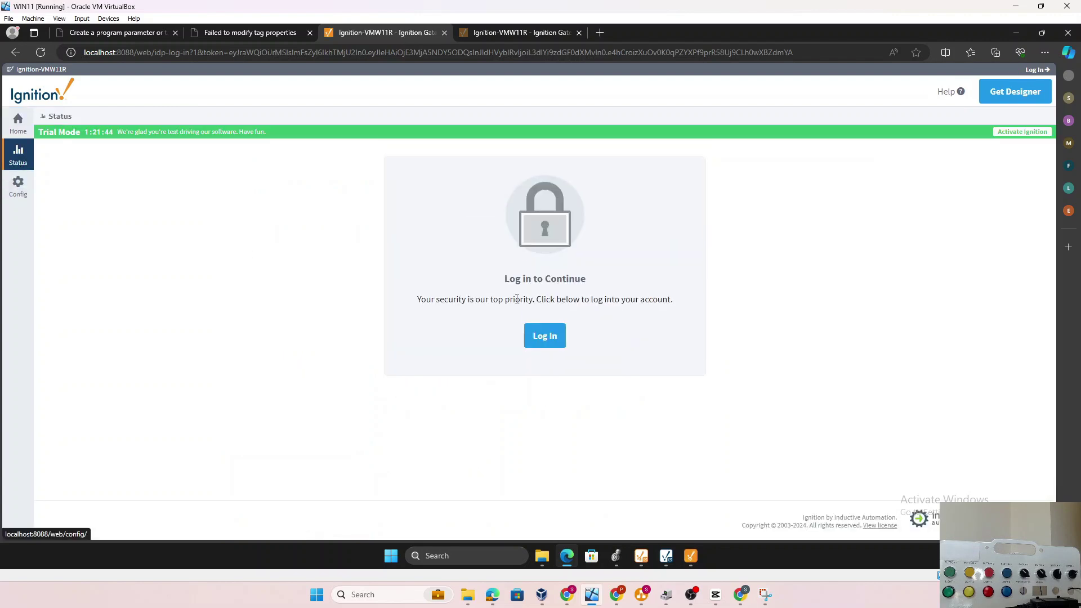
{"action": "left_click", "coordinate": [542, 336]}
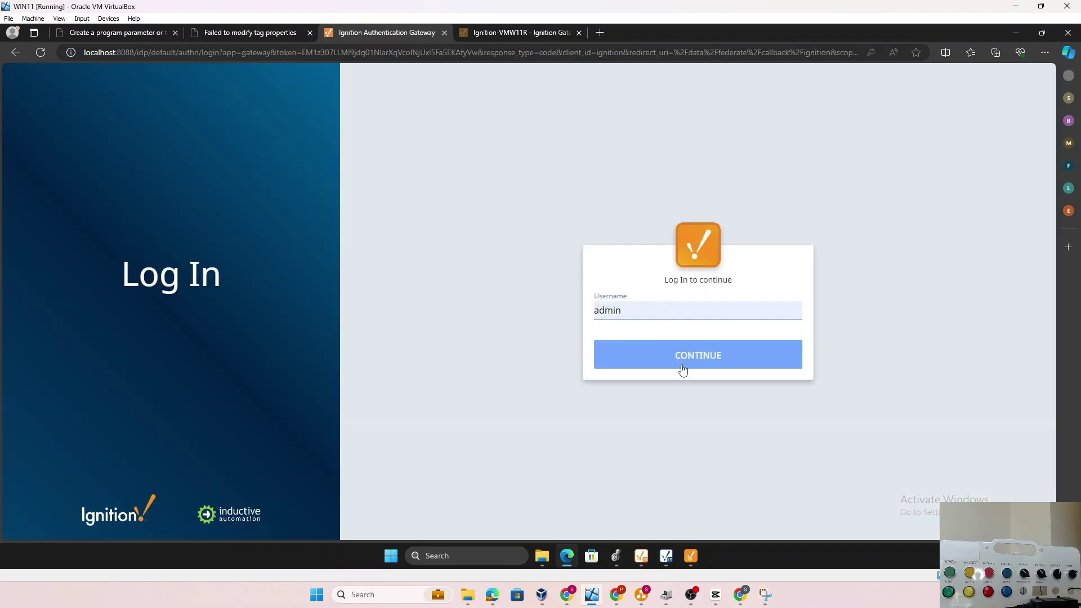
{"action": "left_click", "coordinate": [675, 369]}
{"action": "left_click", "coordinate": [673, 370]}
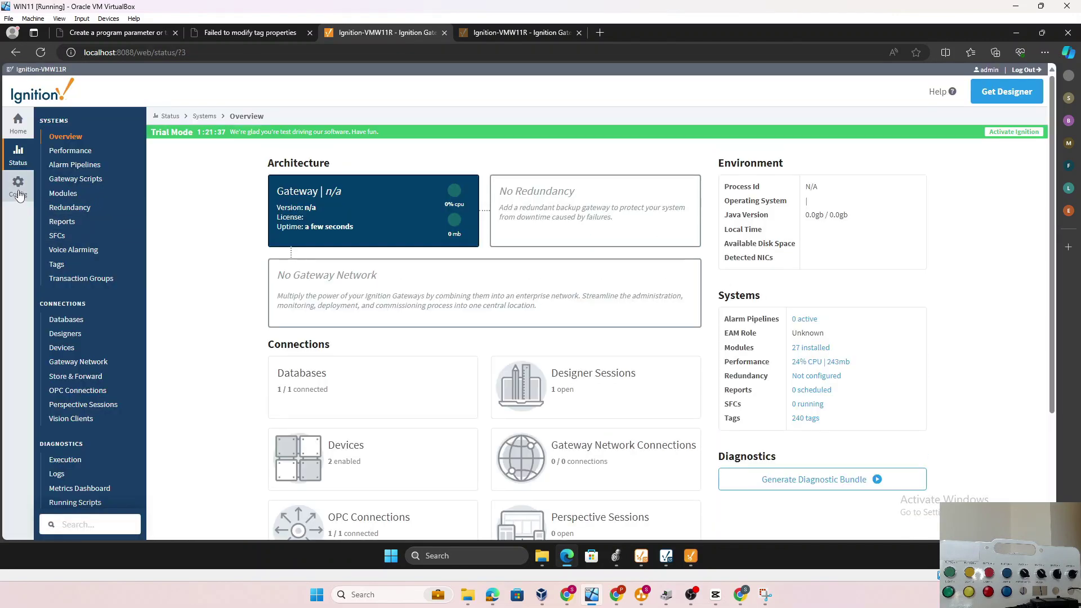
Confirm Compact_PLC shows Connected under OPC UA Device Connections, then return to the home tab
{"action": "scroll", "coordinate": [113, 394], "scroll_direction": "down", "scroll_amount": 3}
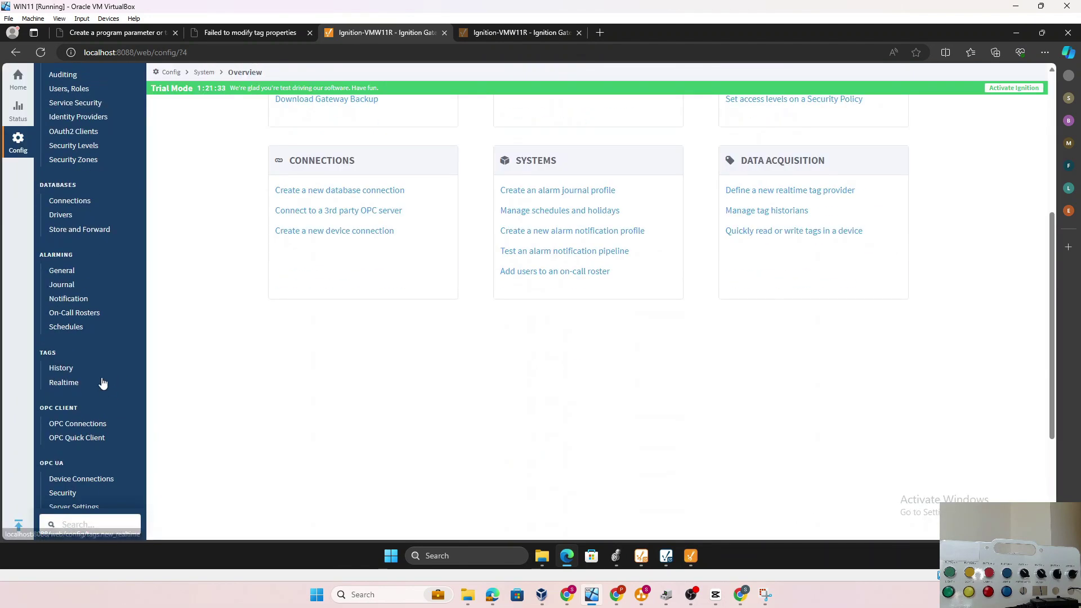
{"action": "scroll", "coordinate": [108, 394], "scroll_direction": "down", "scroll_amount": 5}
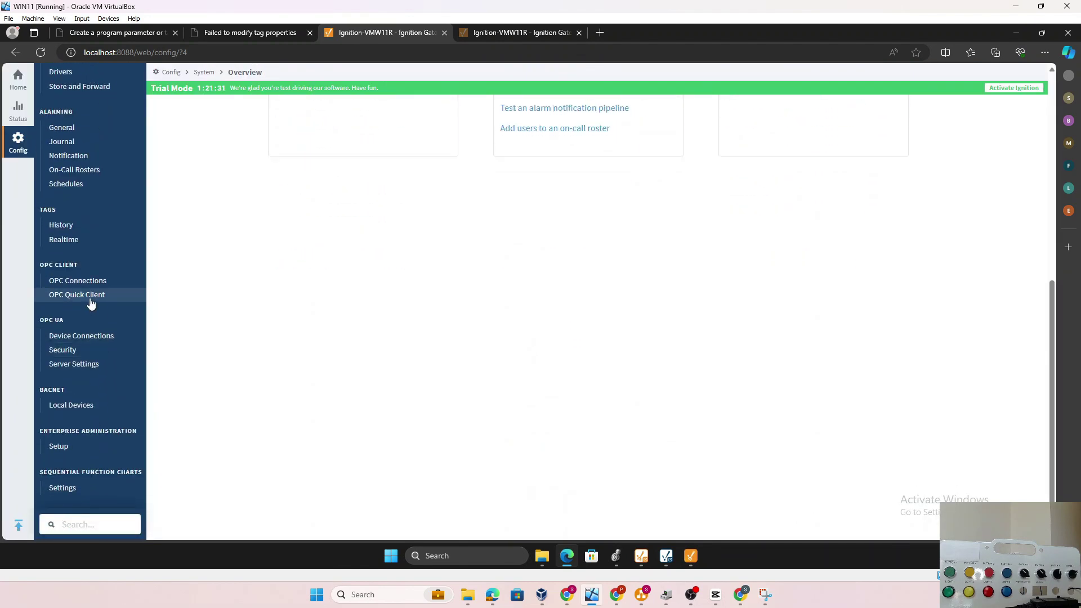
{"action": "left_click", "coordinate": [90, 294]}
{"action": "left_click", "coordinate": [99, 437]}
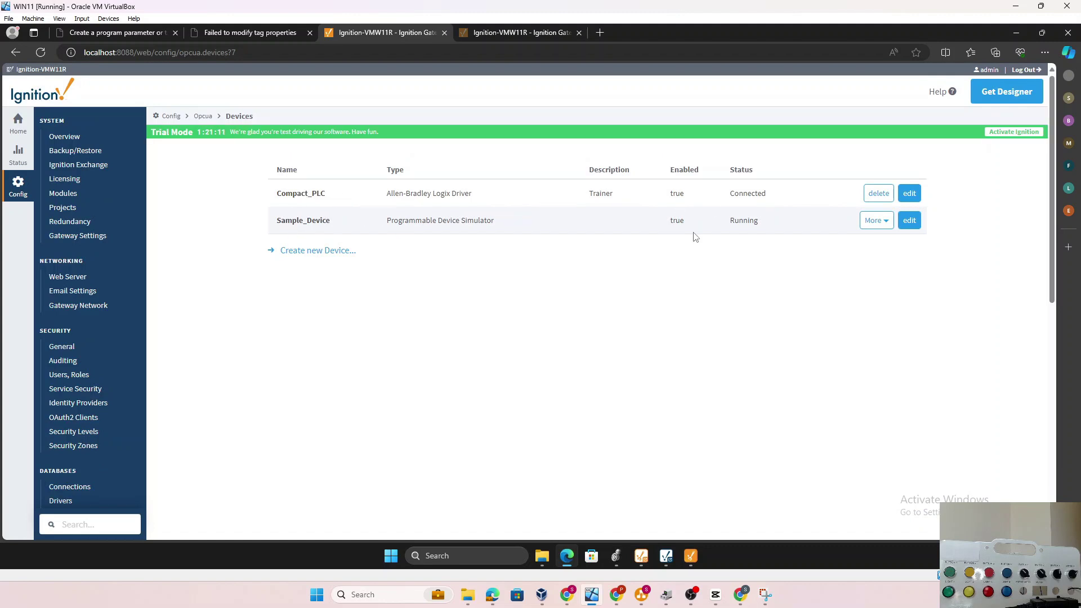
{"action": "left_click", "coordinate": [525, 35]}
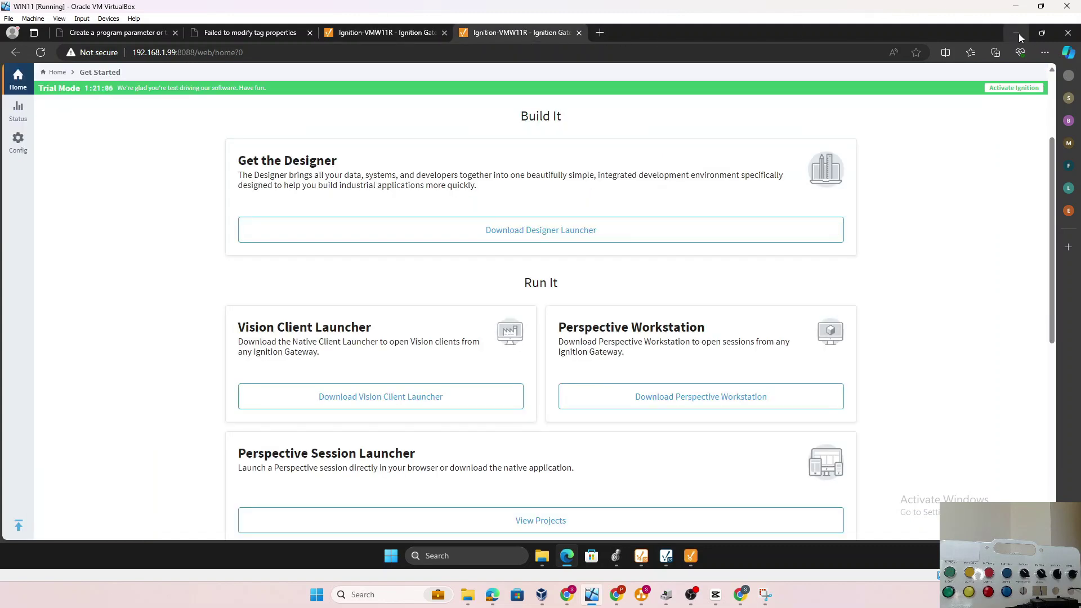
{"action": "left_click", "coordinate": [1017, 35]}
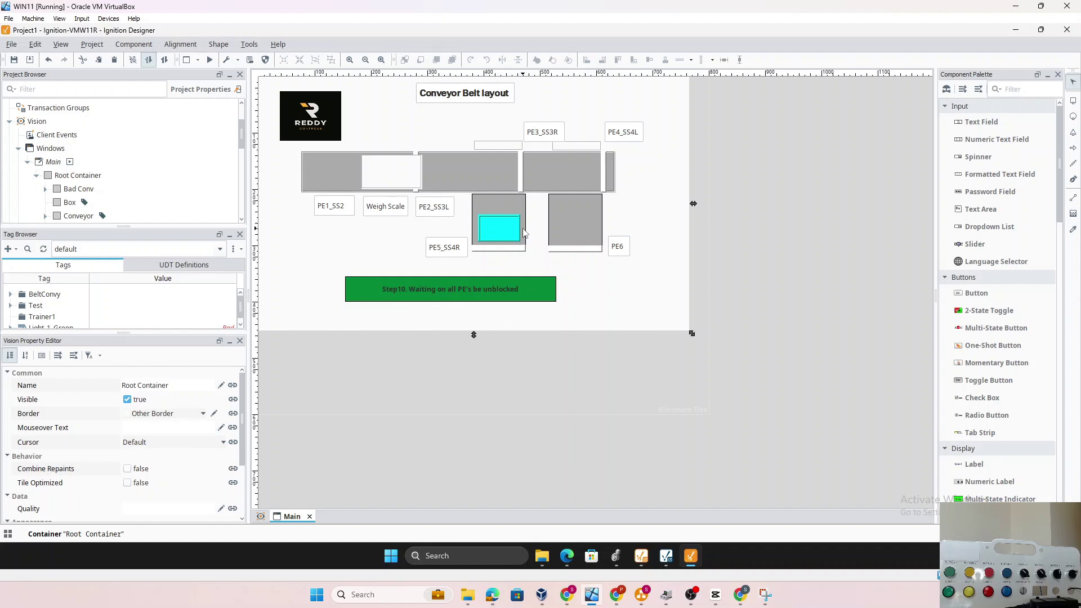
Open the File menu in the Designer's Conveyor Belt layout
{"action": "left_click", "coordinate": [20, 46]}
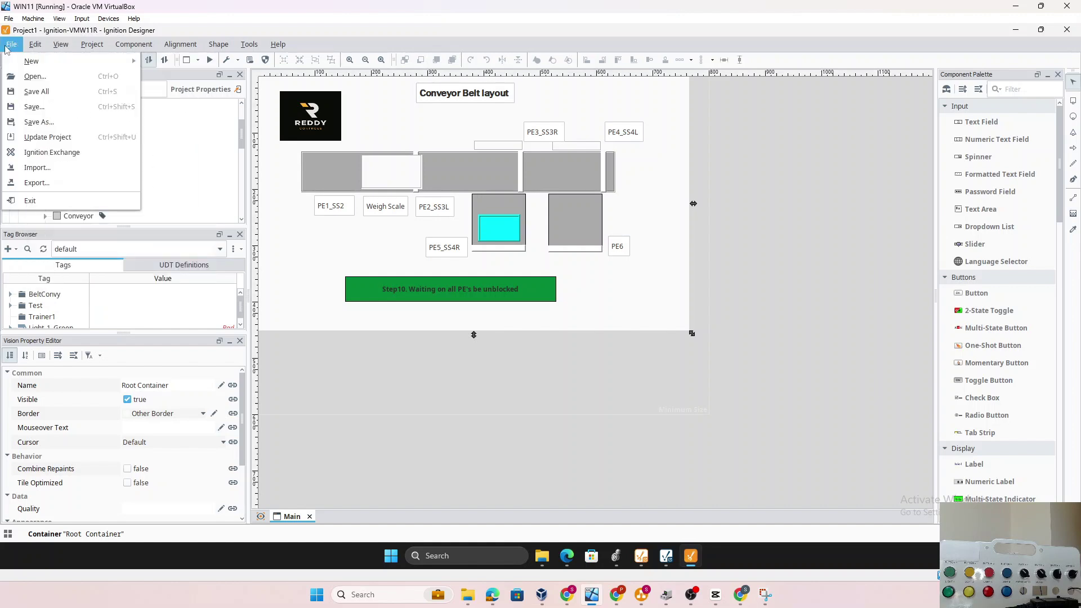
Start a new project from File > New and save the current project first
{"action": "mouse_move", "coordinate": [68, 61]}
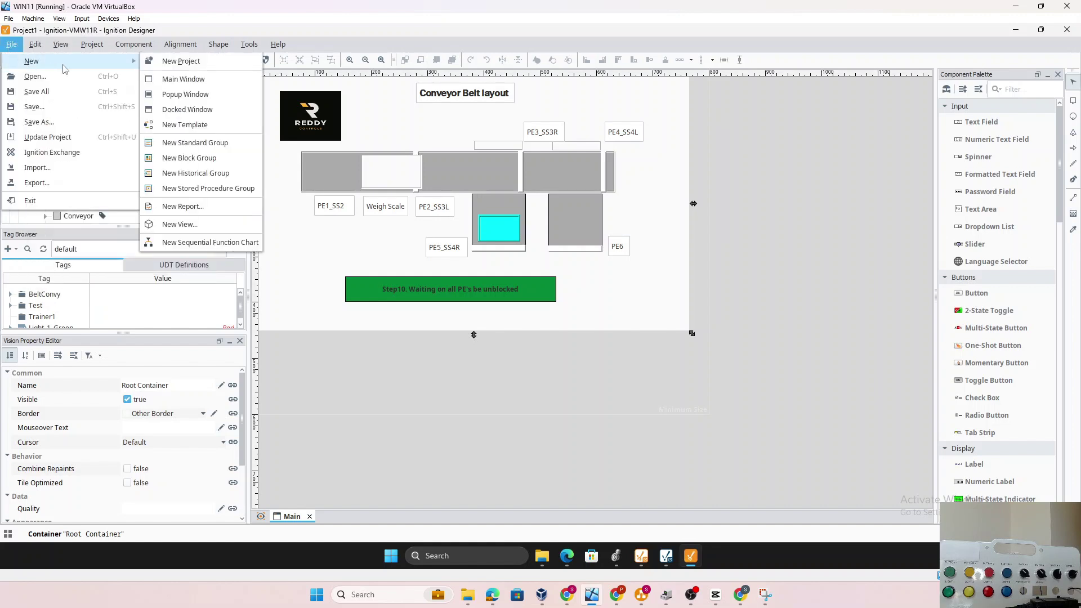
{"action": "left_click", "coordinate": [180, 62]}
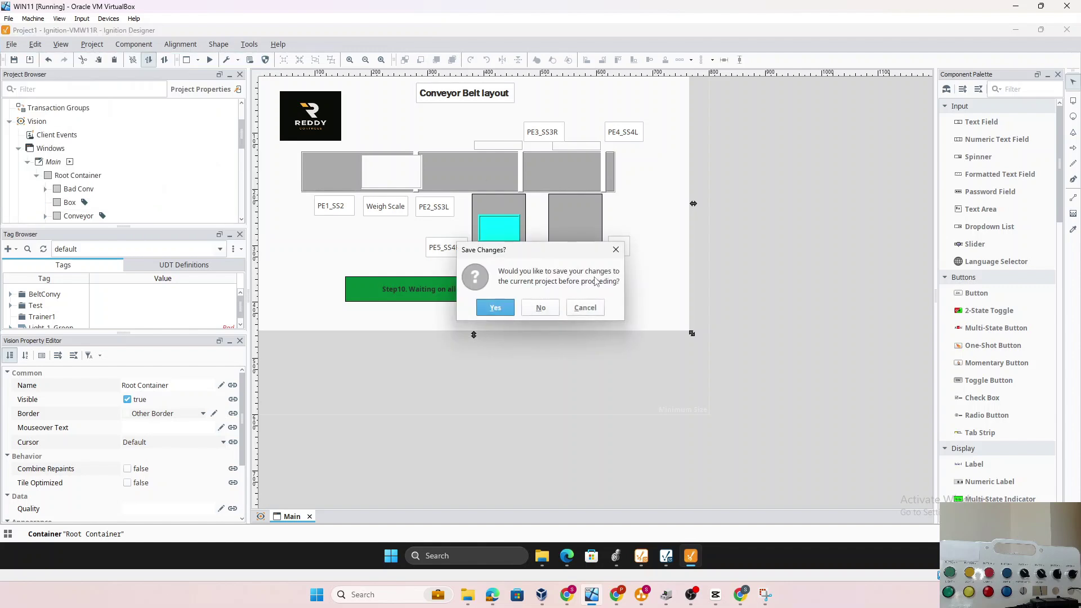
{"action": "left_click", "coordinate": [499, 310]}
Create project BeltConveyorProject titled 'Belt Conveyor' with no template or parent
{"action": "type", "text": "ConveyorProject"}
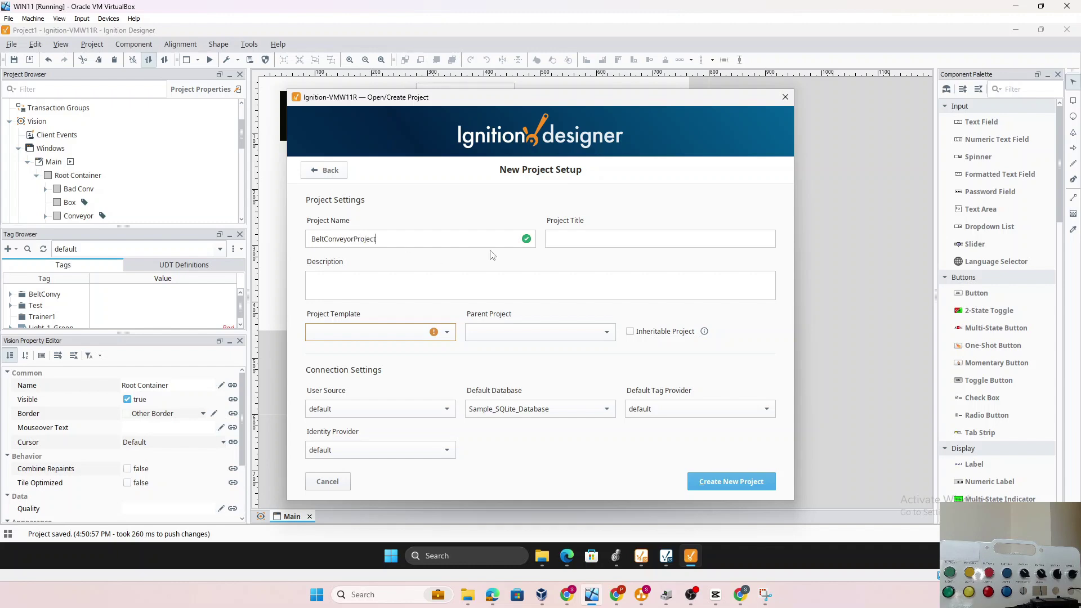
{"action": "left_click", "coordinate": [566, 238]}
{"action": "type", "text": "Belt Conveyor"}
{"action": "left_click", "coordinate": [447, 332]}
{"action": "left_click", "coordinate": [493, 345]}
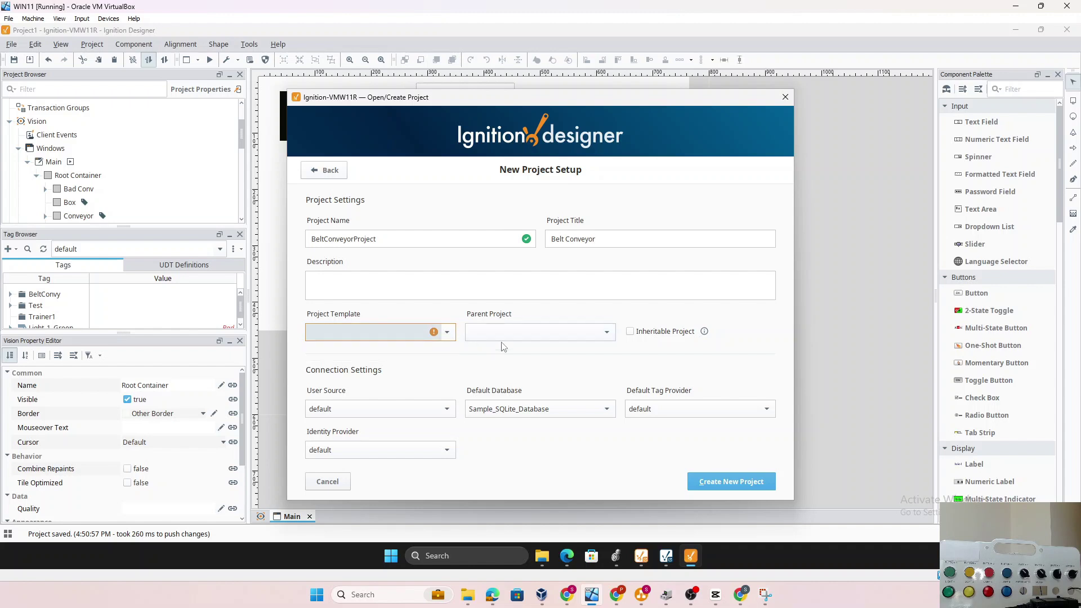
{"action": "left_click", "coordinate": [506, 336]}
{"action": "left_click", "coordinate": [527, 339]}
{"action": "left_click", "coordinate": [718, 485]}
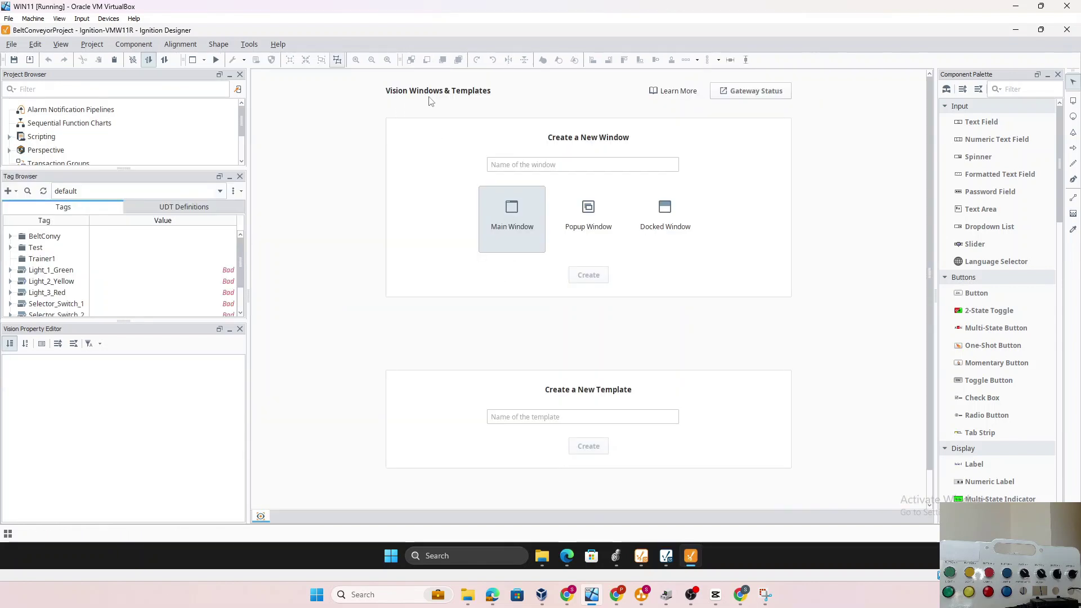
In the Vision workspace, create a Main Window named 'Main'
{"action": "scroll", "coordinate": [152, 150], "scroll_direction": "down", "scroll_amount": 3}
{"action": "scroll", "coordinate": [152, 150], "scroll_direction": "up", "scroll_amount": 2}
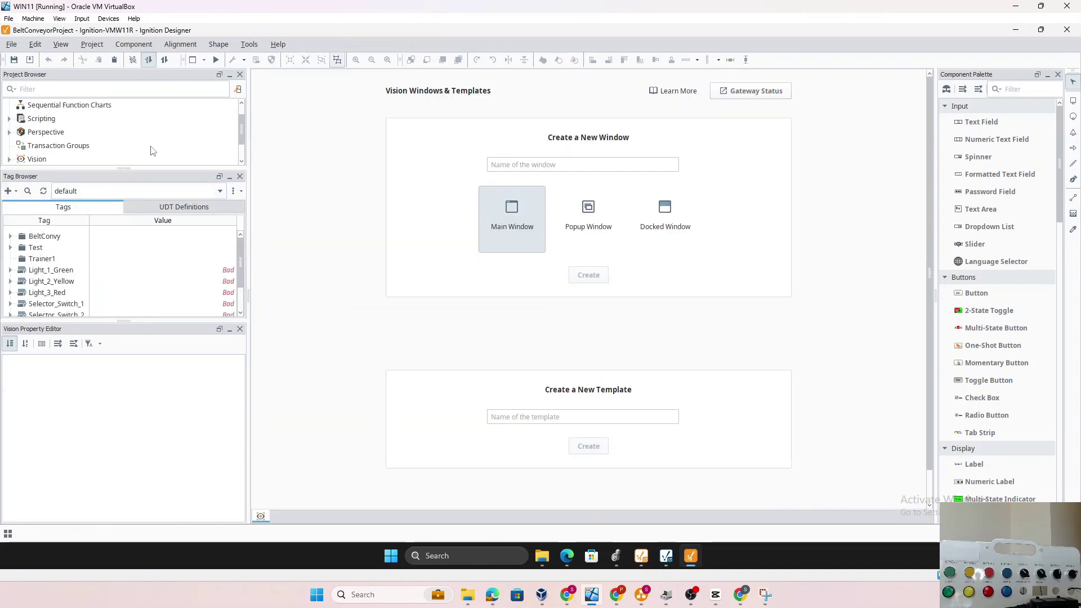
{"action": "left_click", "coordinate": [42, 133]}
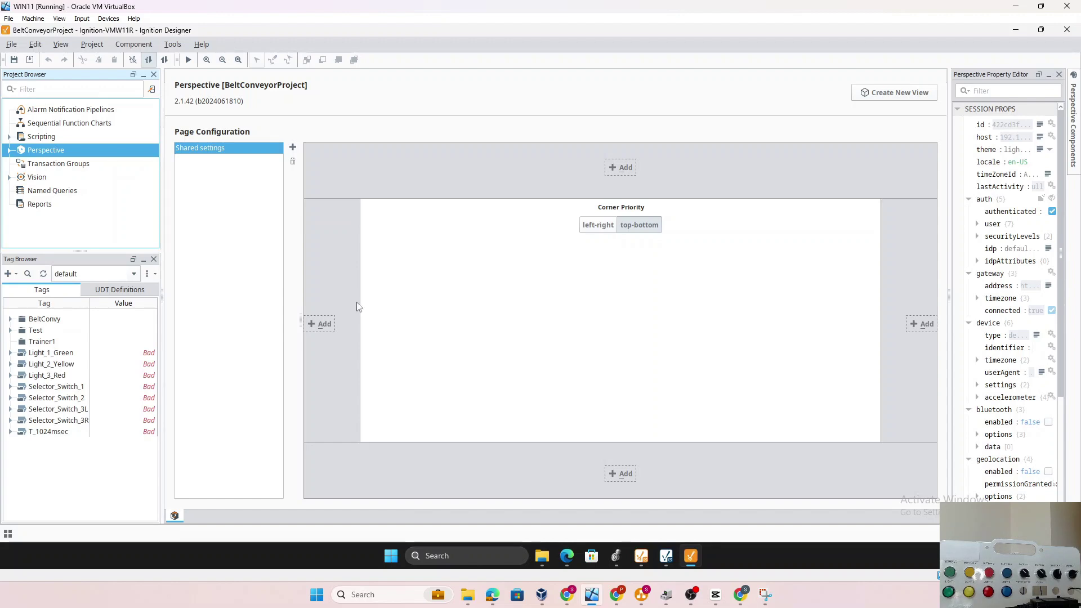
{"action": "left_click", "coordinate": [34, 179]}
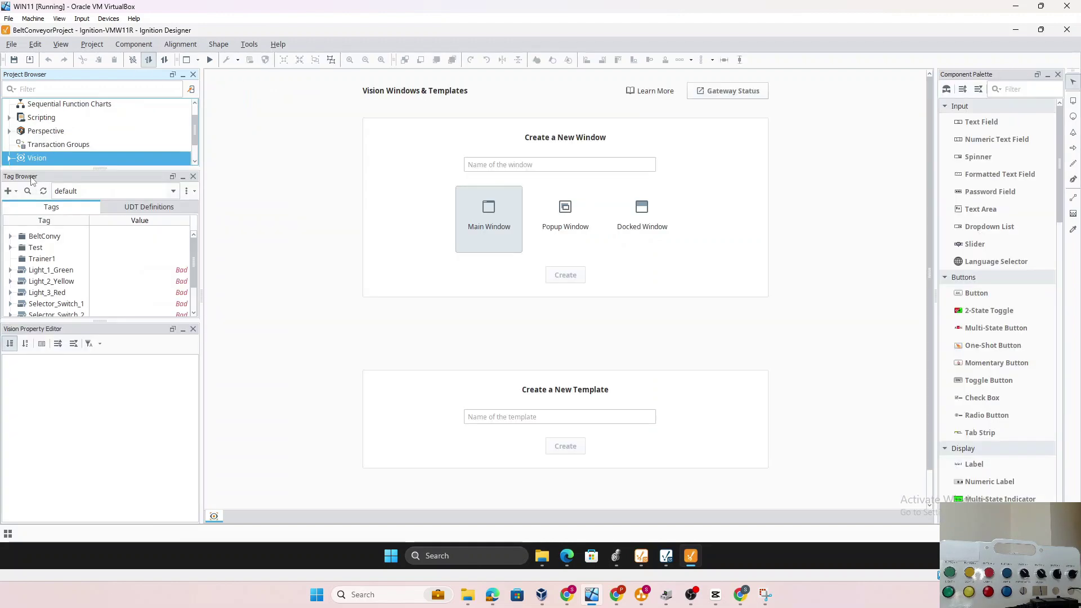
{"action": "left_click", "coordinate": [497, 165]}
{"action": "type", "text": "Main"}
{"action": "left_click", "coordinate": [560, 276]}
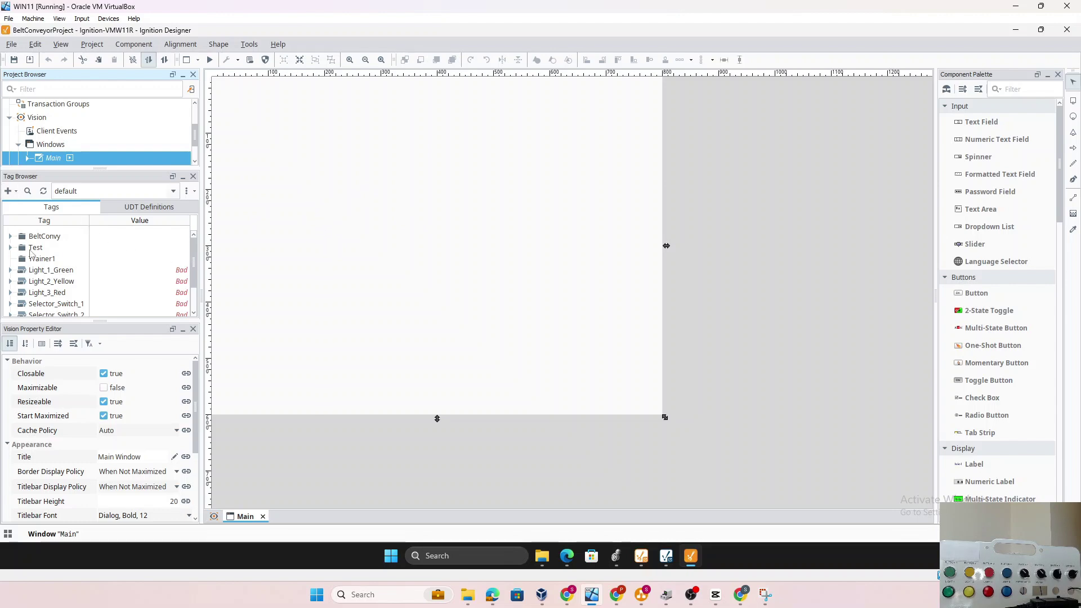
Browse connected devices down to Compact_PLC's Controller:Global tags
{"action": "left_click", "coordinate": [12, 192]}
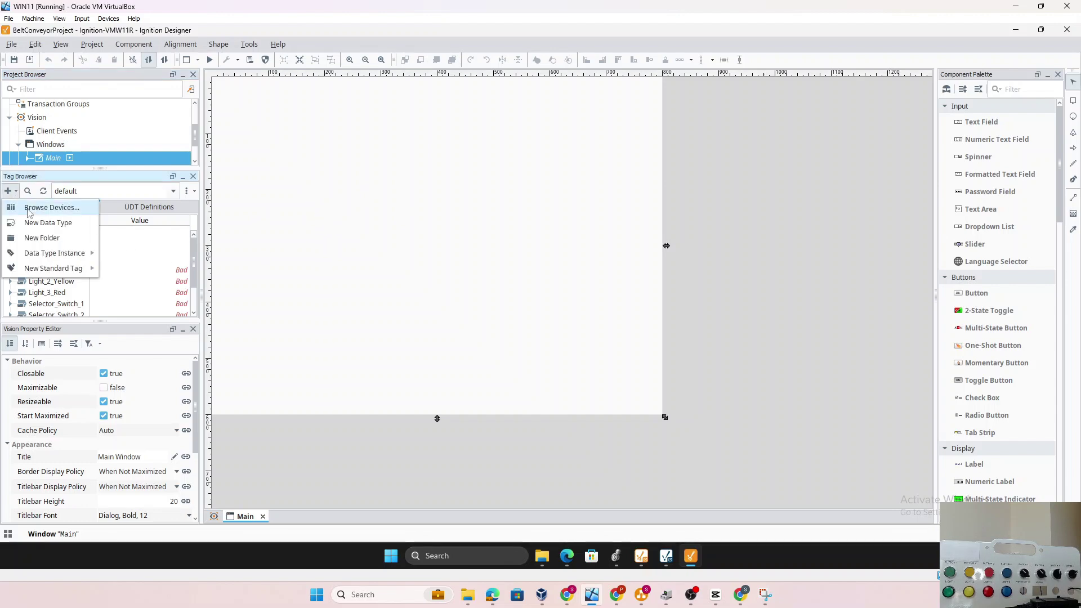
{"action": "left_click", "coordinate": [25, 206]}
{"action": "left_click", "coordinate": [277, 200]}
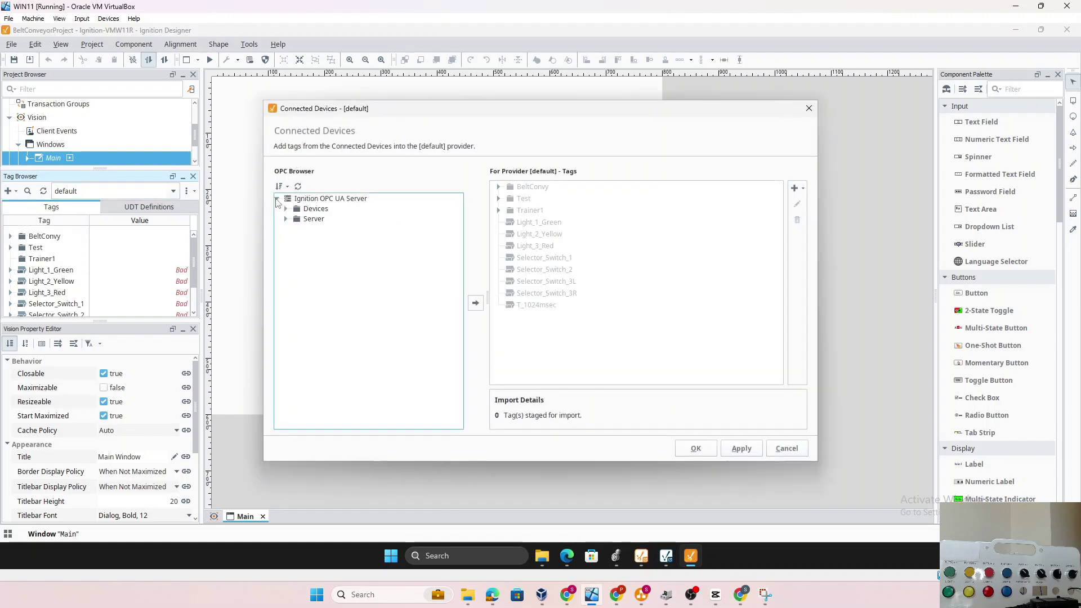
{"action": "left_click", "coordinate": [286, 210]}
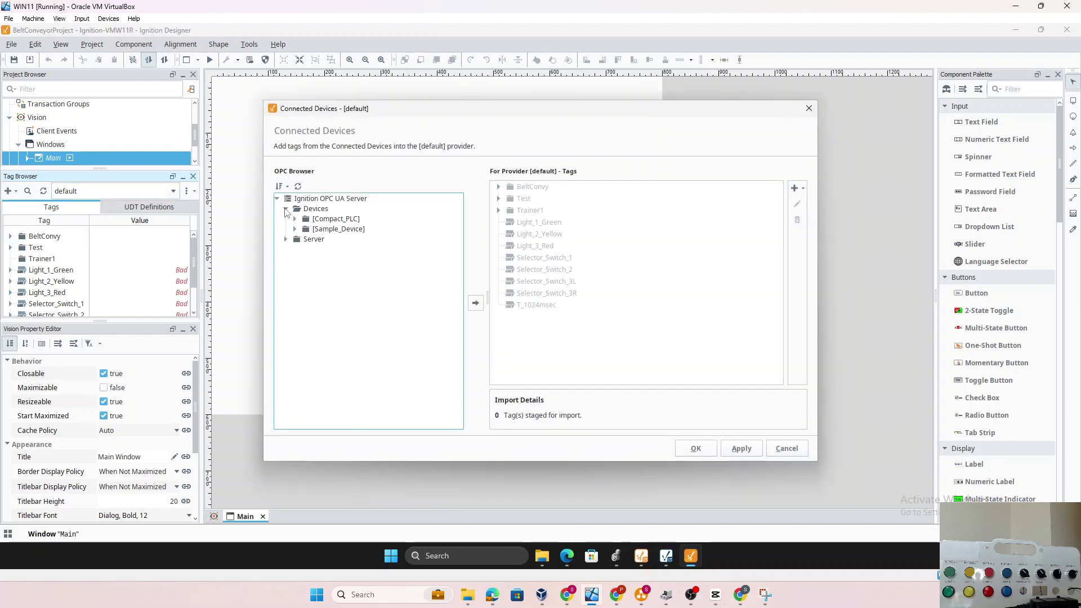
{"action": "left_click", "coordinate": [296, 219]}
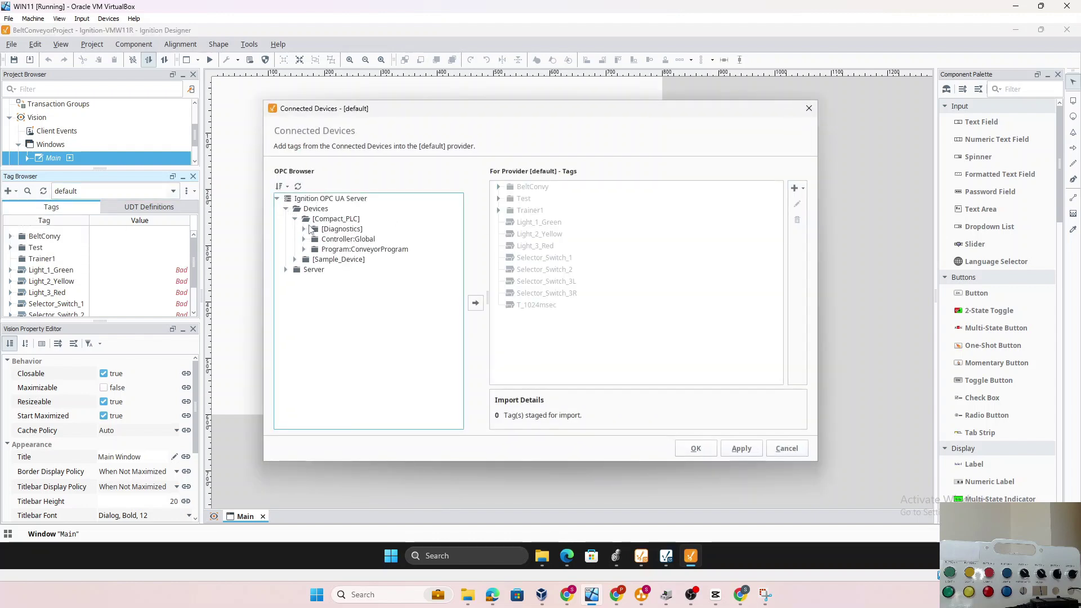
{"action": "left_click", "coordinate": [304, 239]}
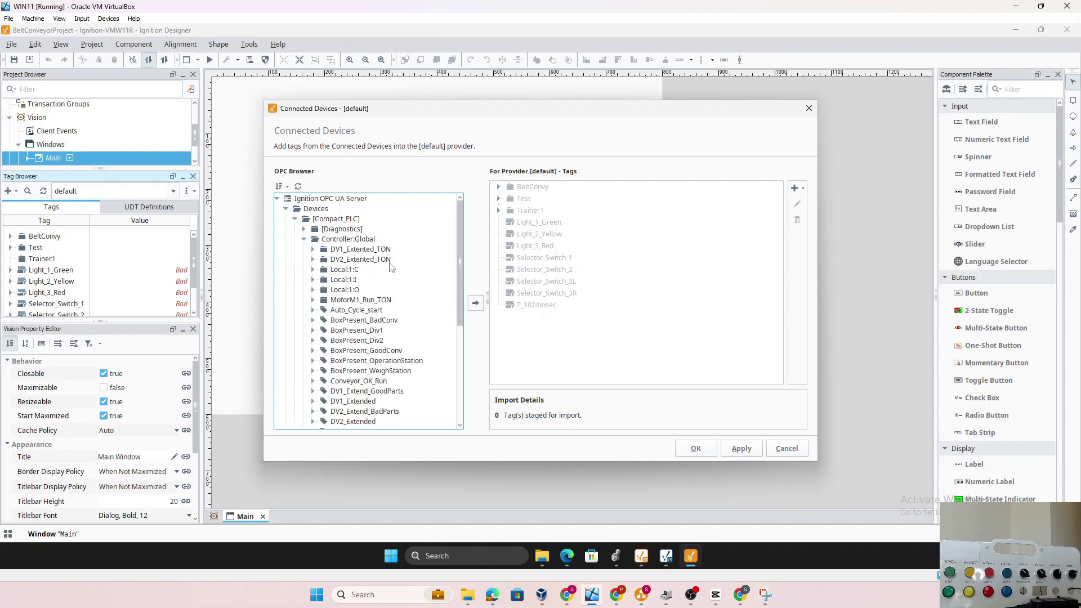
{"action": "scroll", "coordinate": [382, 377], "scroll_direction": "down", "scroll_amount": 1}
{"action": "scroll", "coordinate": [382, 377], "scroll_direction": "down", "scroll_amount": 1}
{"action": "scroll", "coordinate": [360, 309], "scroll_direction": "up", "scroll_amount": 2}
{"action": "left_click", "coordinate": [341, 240]}
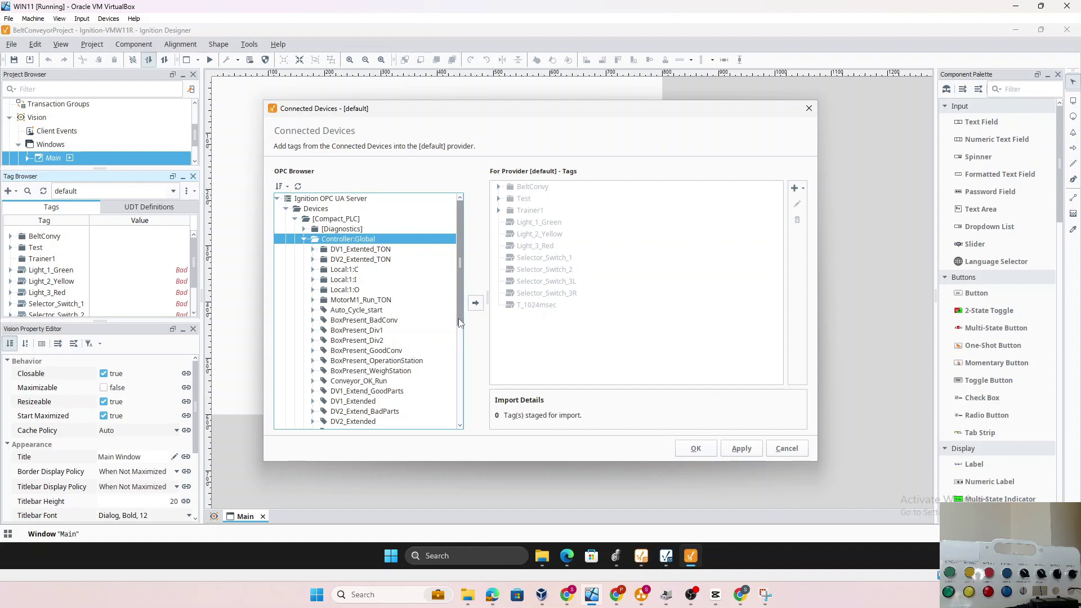
Select the tags from Auto_Cycle_start through MotorM1_Run
{"action": "left_click_drag", "start_coordinate": [458, 318], "coordinate": [458, 332]}
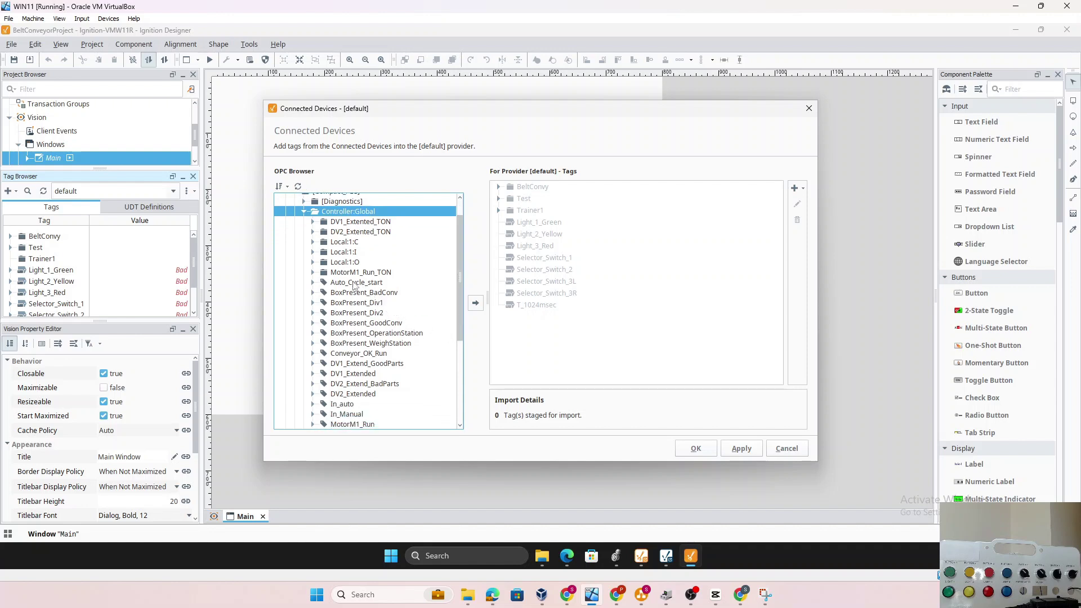
{"action": "left_click", "coordinate": [355, 284]}
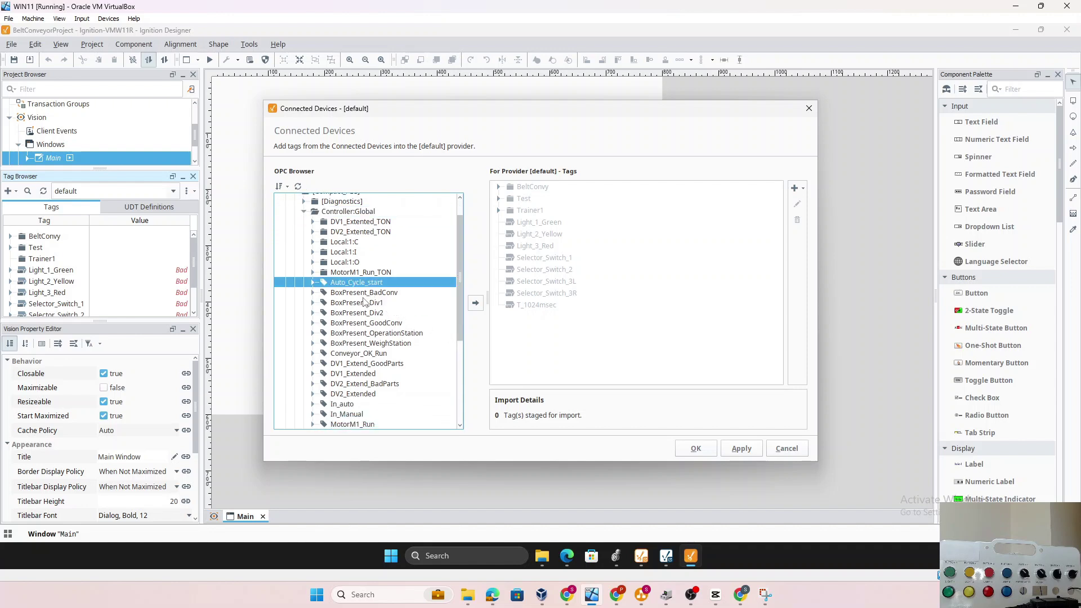
{"action": "left_click", "coordinate": [361, 294], "text": "shift"}
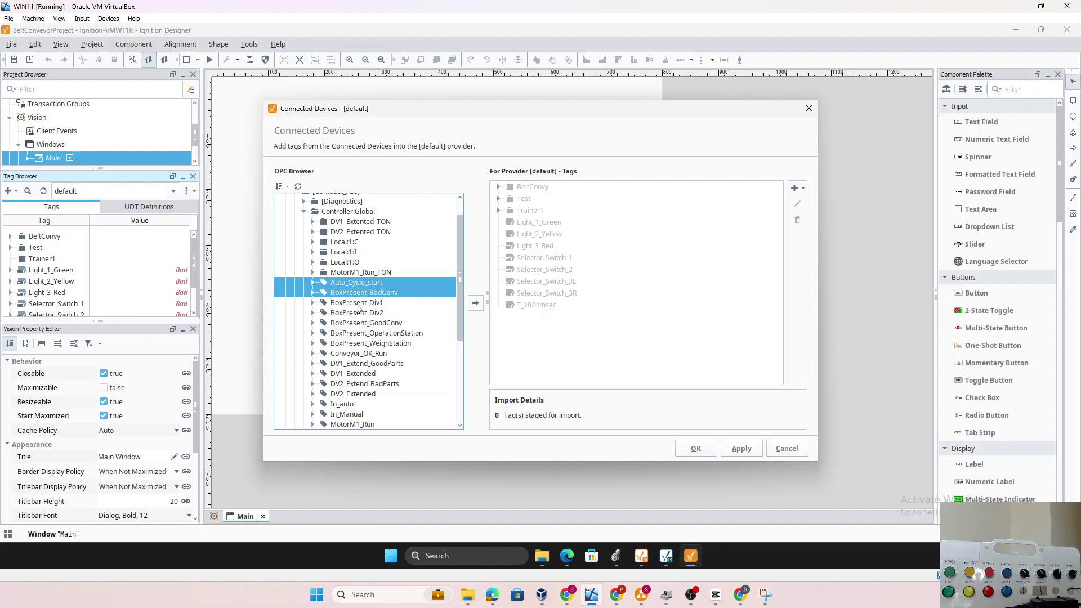
{"action": "left_click", "coordinate": [358, 304], "text": "shift"}
{"action": "left_click", "coordinate": [354, 316], "text": "shift"}
{"action": "left_click", "coordinate": [354, 325], "text": "shift"}
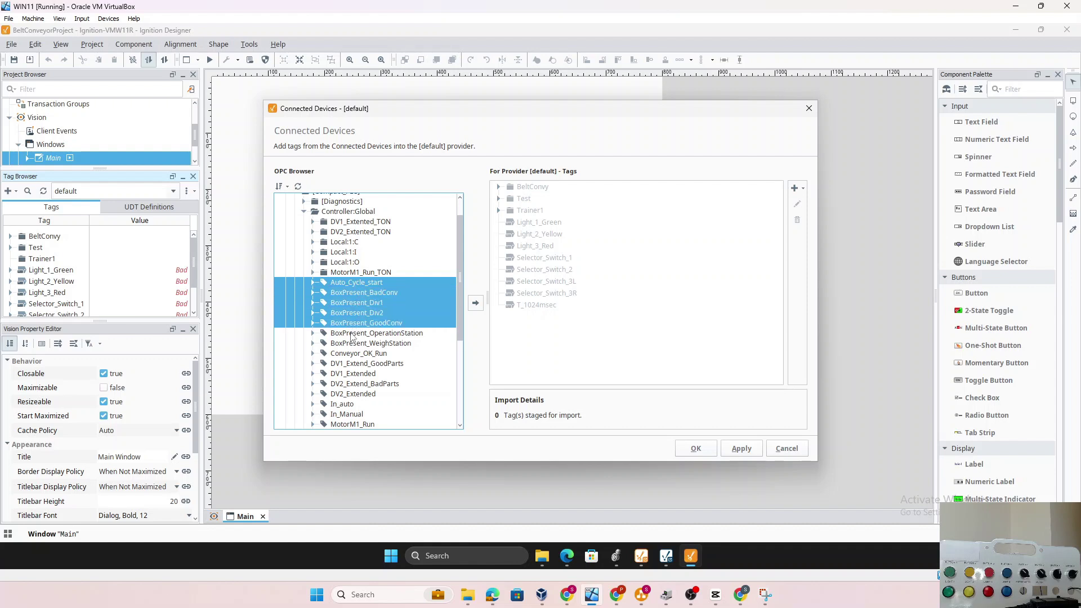
{"action": "left_click", "coordinate": [351, 334], "text": "shift"}
{"action": "left_click", "coordinate": [355, 355], "text": "shift"}
{"action": "left_click", "coordinate": [349, 385], "text": "shift"}
{"action": "left_click", "coordinate": [345, 405], "text": "shift"}
{"action": "left_click", "coordinate": [345, 424], "text": "shift"}
Extend the tag selection through Safeties_OK and Stop_PB down to Weight_OK
{"action": "scroll", "coordinate": [383, 392], "scroll_direction": "down", "scroll_amount": 4}
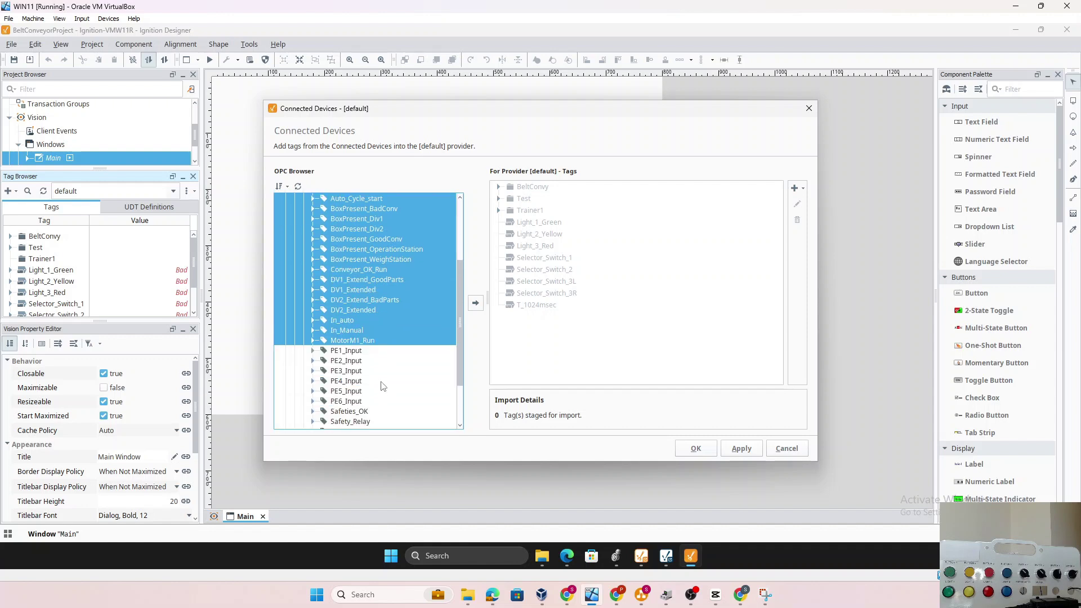
{"action": "left_click", "coordinate": [364, 352], "text": "shift"}
{"action": "left_click", "coordinate": [351, 372], "text": "shift"}
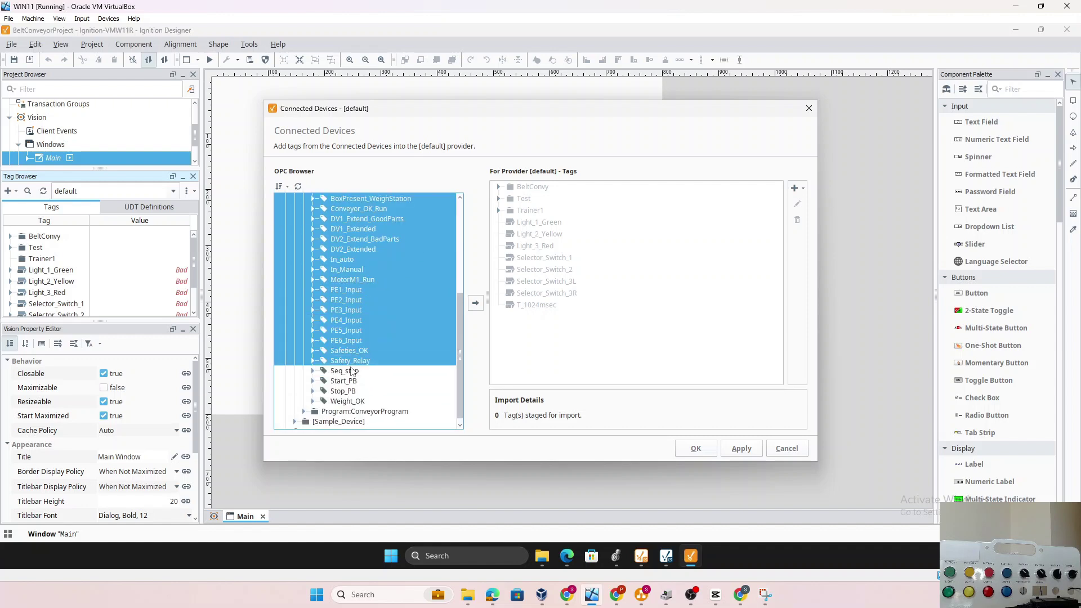
{"action": "left_click", "coordinate": [346, 383], "text": "shift"}
{"action": "left_click", "coordinate": [344, 393], "text": "shift"}
{"action": "left_click", "coordinate": [344, 401], "text": "shift"}
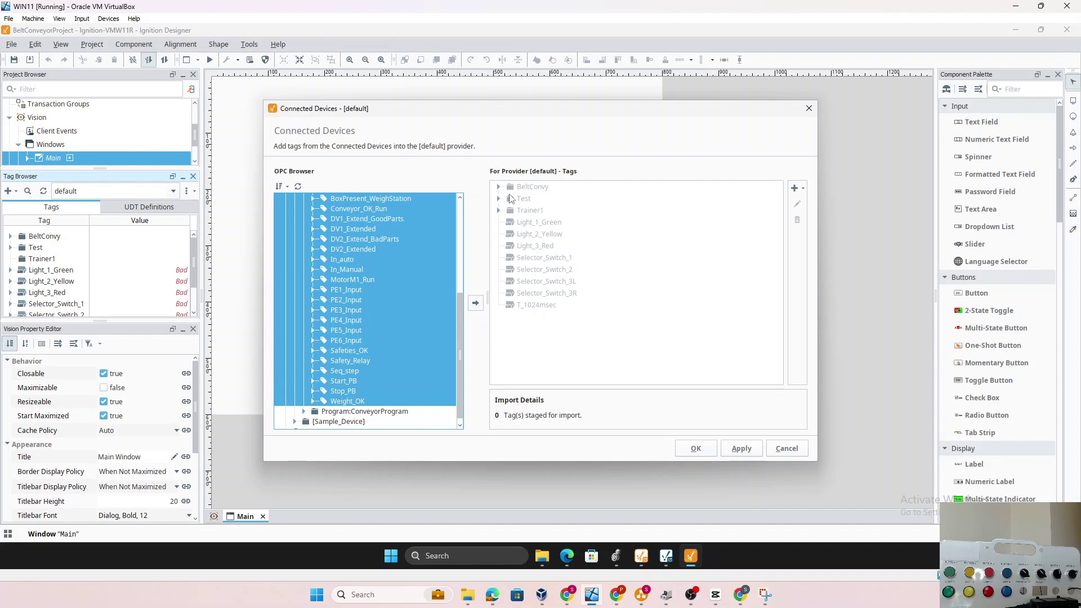
Create a new folder BeltConvyor_Main in the default tag provider
{"action": "left_click", "coordinate": [800, 191]}
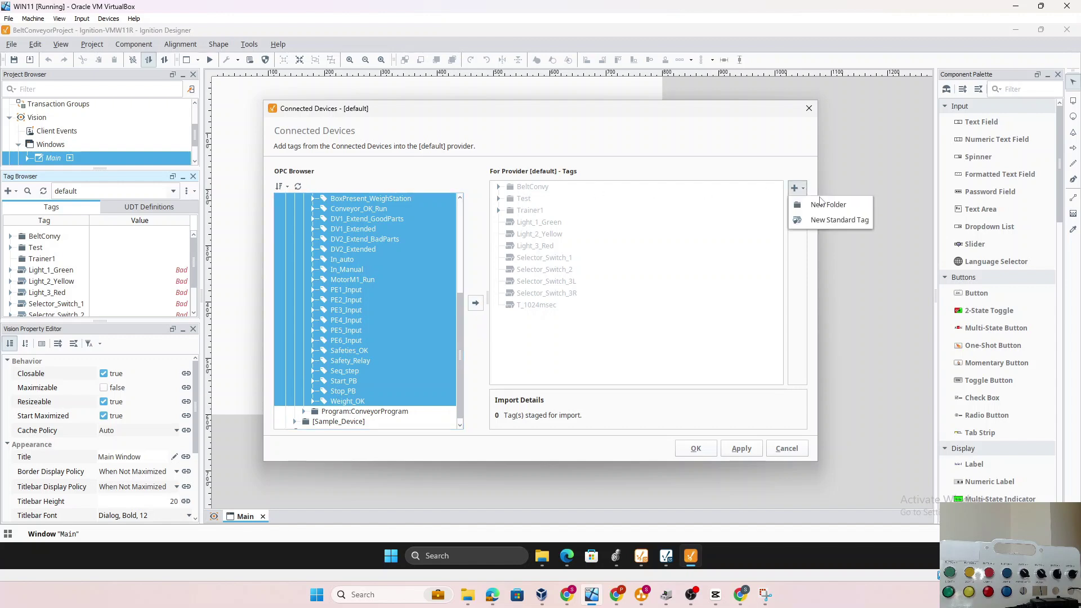
{"action": "left_click", "coordinate": [826, 206]}
{"action": "type", "text": "BeltConvyor_Main"}
{"action": "left_click", "coordinate": [625, 307]}
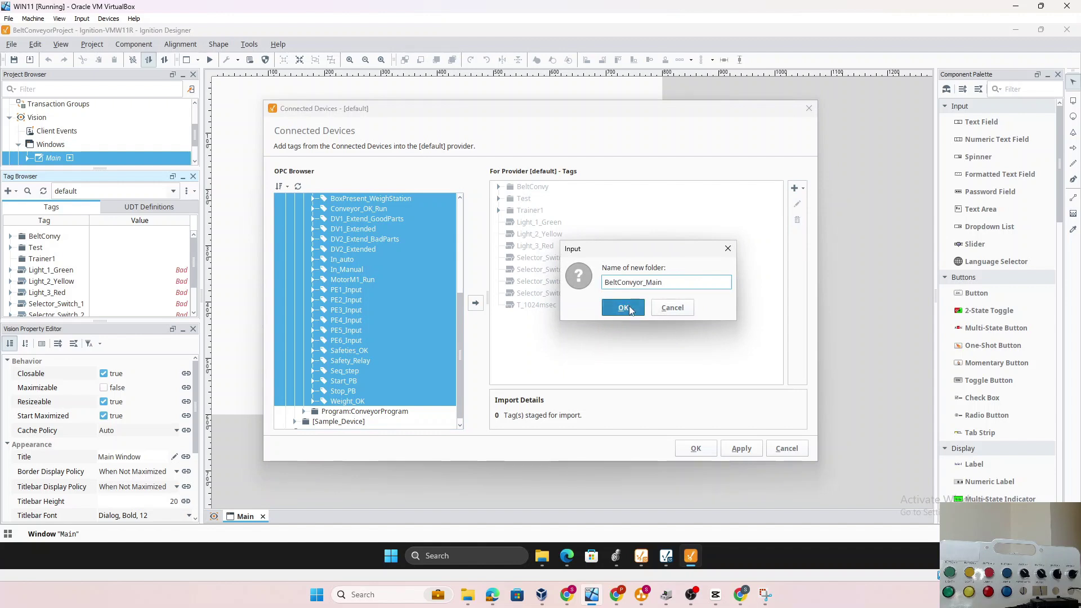
Import the 28 selected PLC tags into BeltConvyor_Main and apply
{"action": "left_click", "coordinate": [535, 202]}
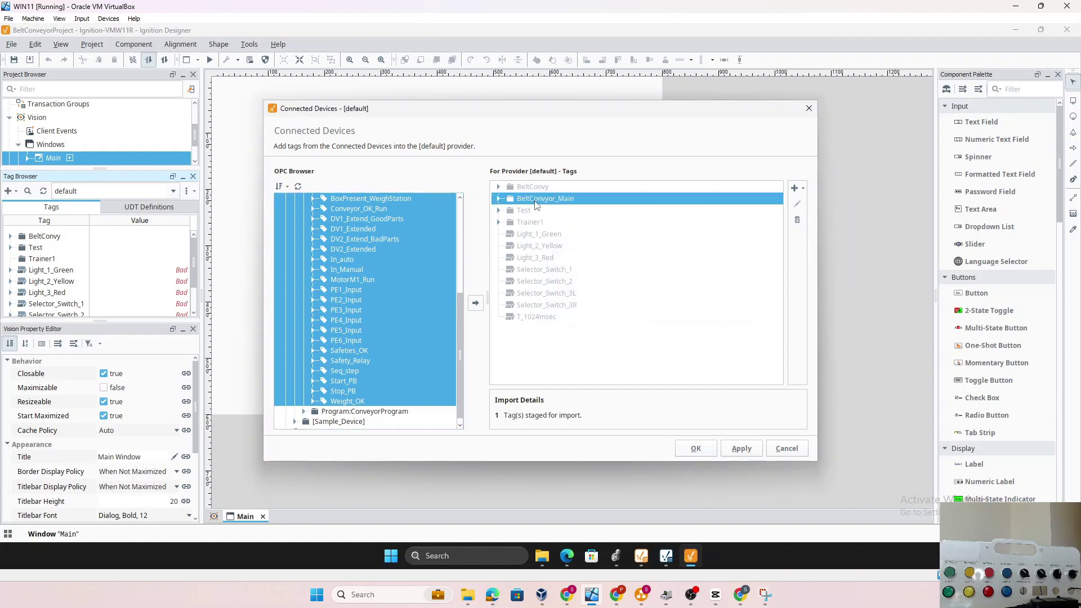
{"action": "left_click", "coordinate": [474, 304]}
{"action": "left_click", "coordinate": [742, 450]}
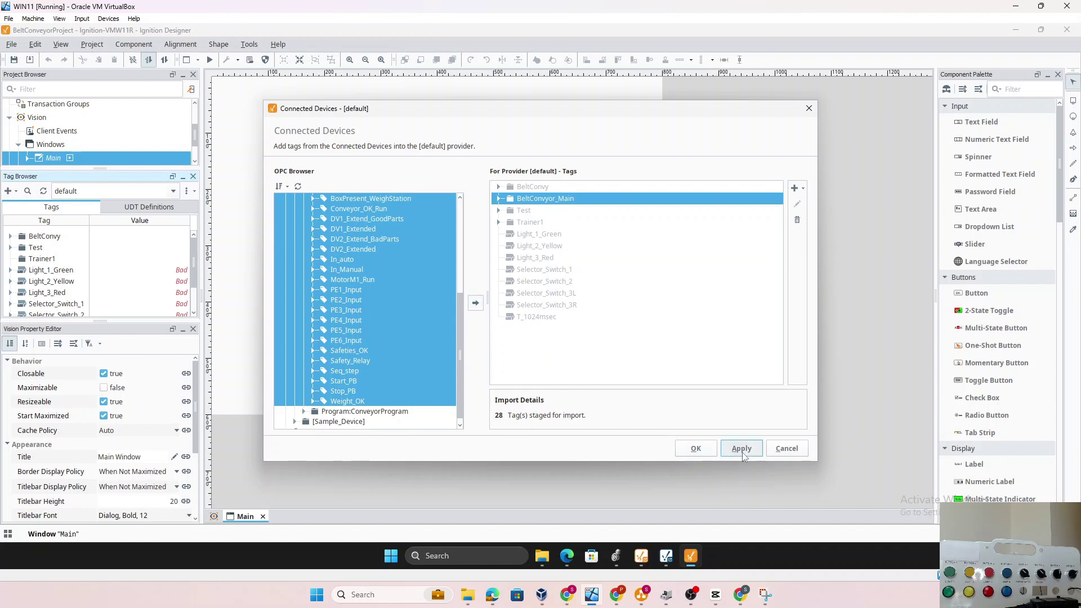
{"action": "left_click", "coordinate": [694, 446]}
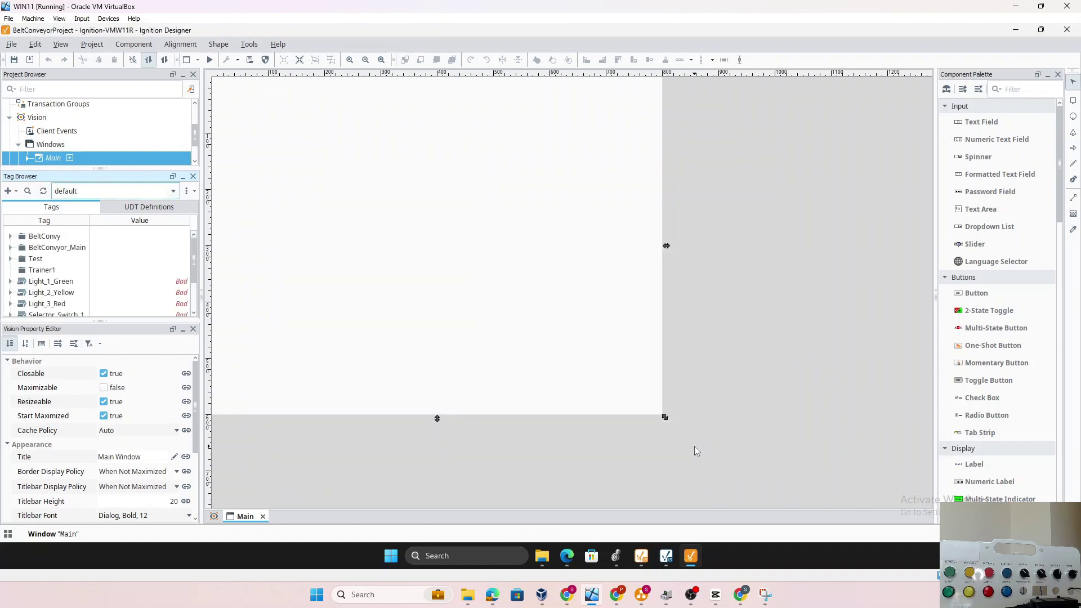
Expand BeltConvyor_Main in the Tag Browser to list its live PLC tags
{"action": "left_click", "coordinate": [10, 248]}
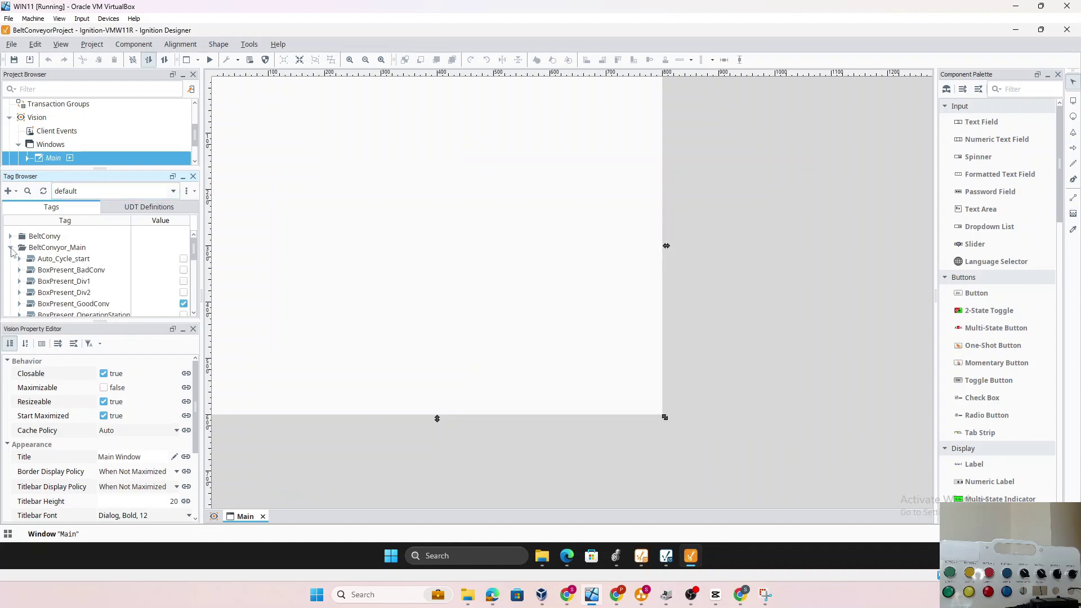
{"action": "left_click", "coordinate": [67, 249]}
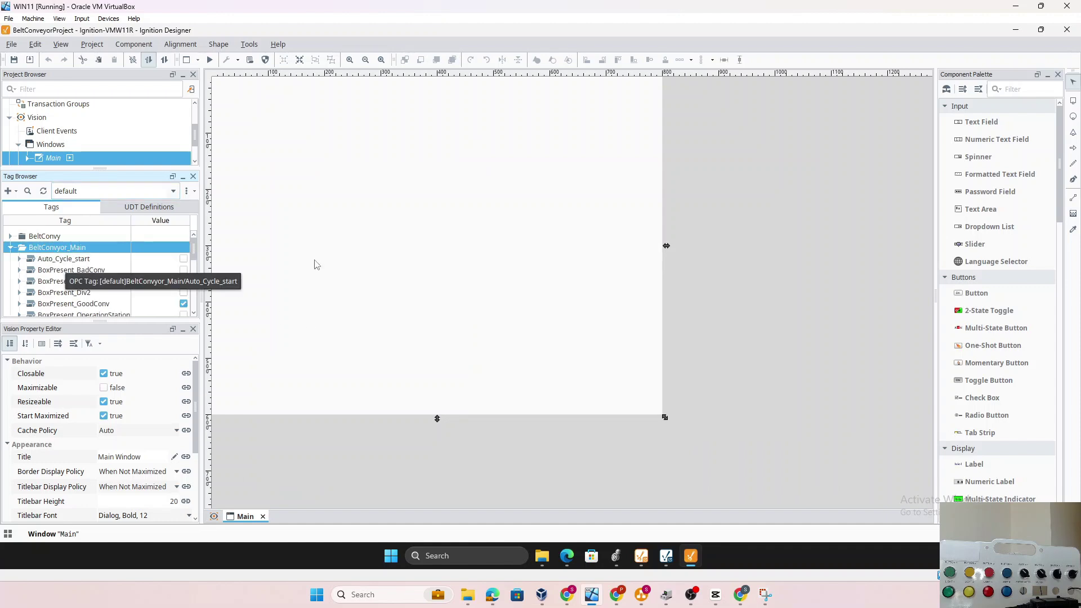
{"action": "left_click", "coordinate": [340, 259]}
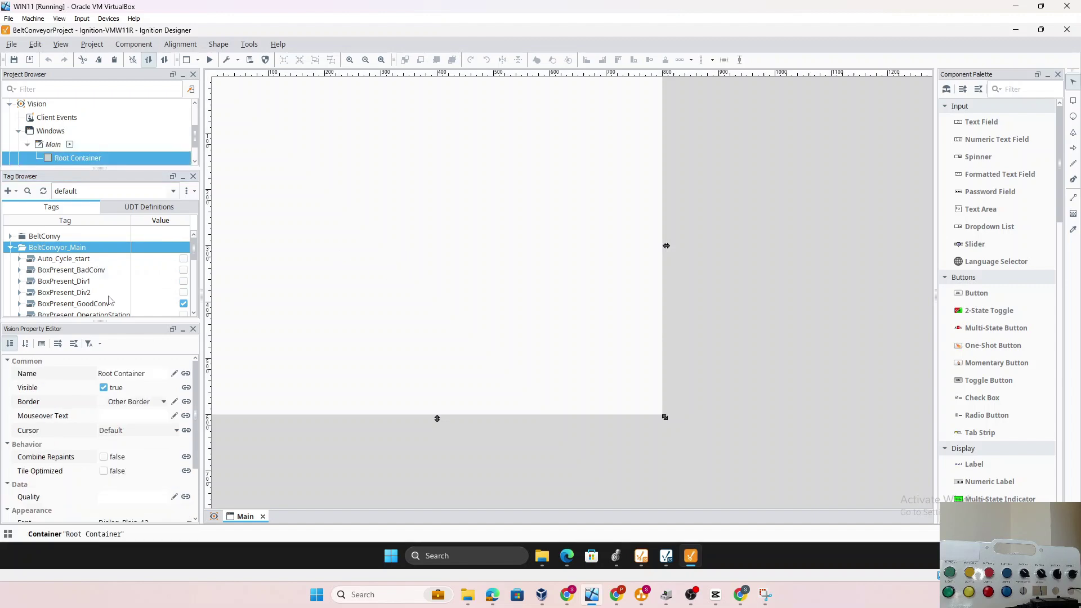
{"action": "left_click", "coordinate": [82, 285]}
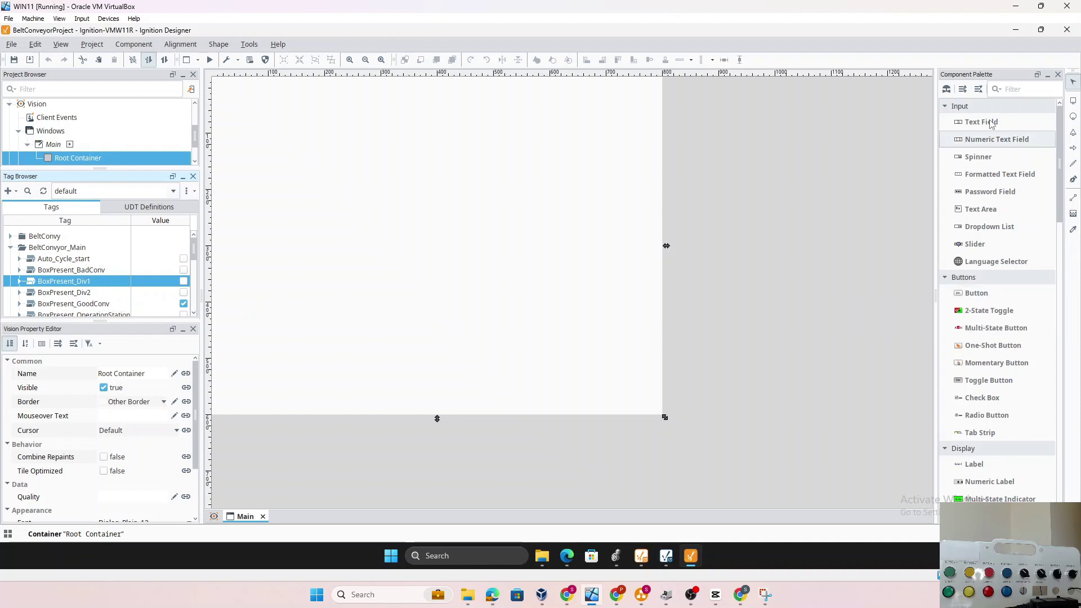
Draw a small Container near the Main window's top-left, found by filtering for 'Cont'
{"action": "left_click", "coordinate": [1015, 89]}
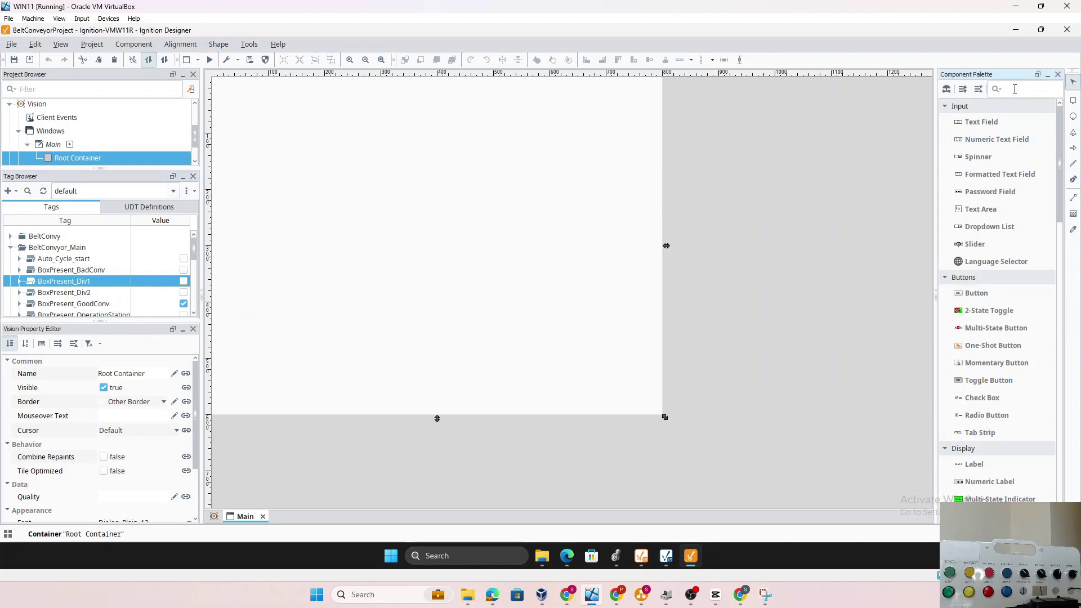
{"action": "type", "text": "Cont"}
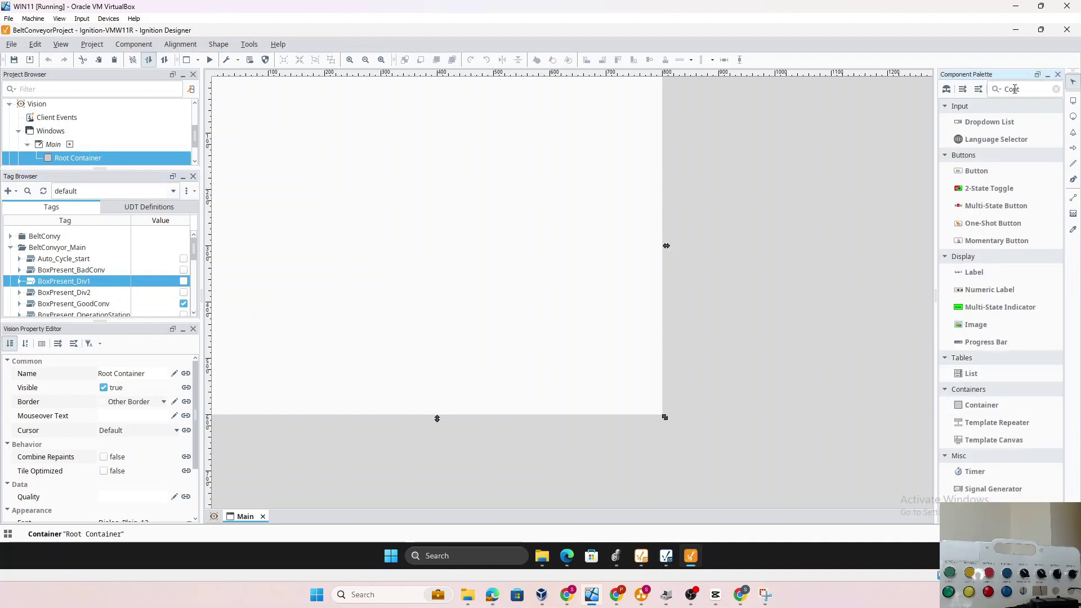
{"action": "left_click", "coordinate": [982, 404]}
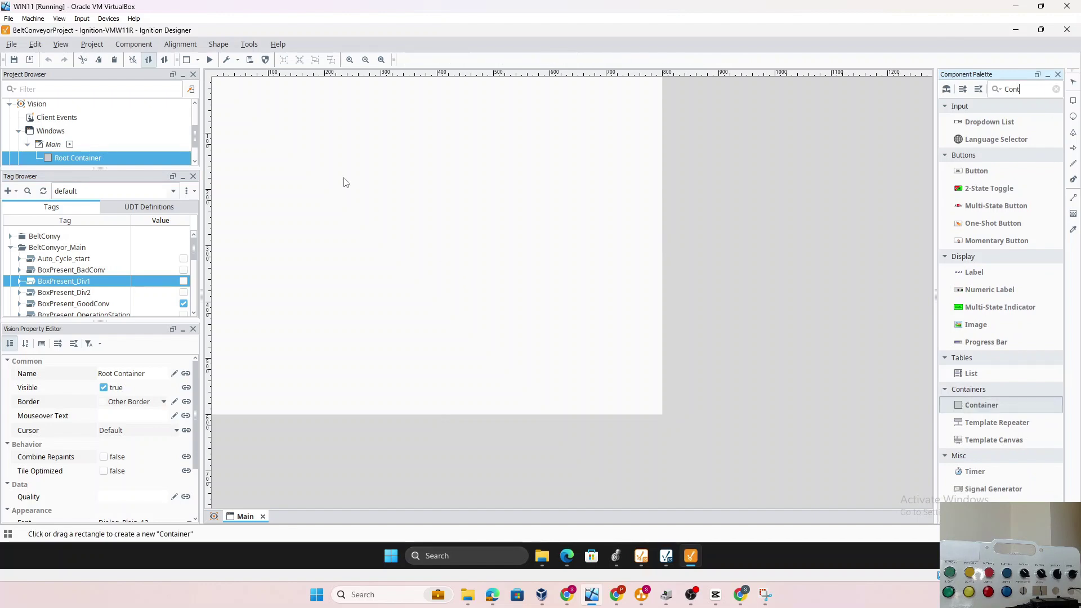
{"action": "left_click_drag", "start_coordinate": [261, 126], "coordinate": [317, 176]}
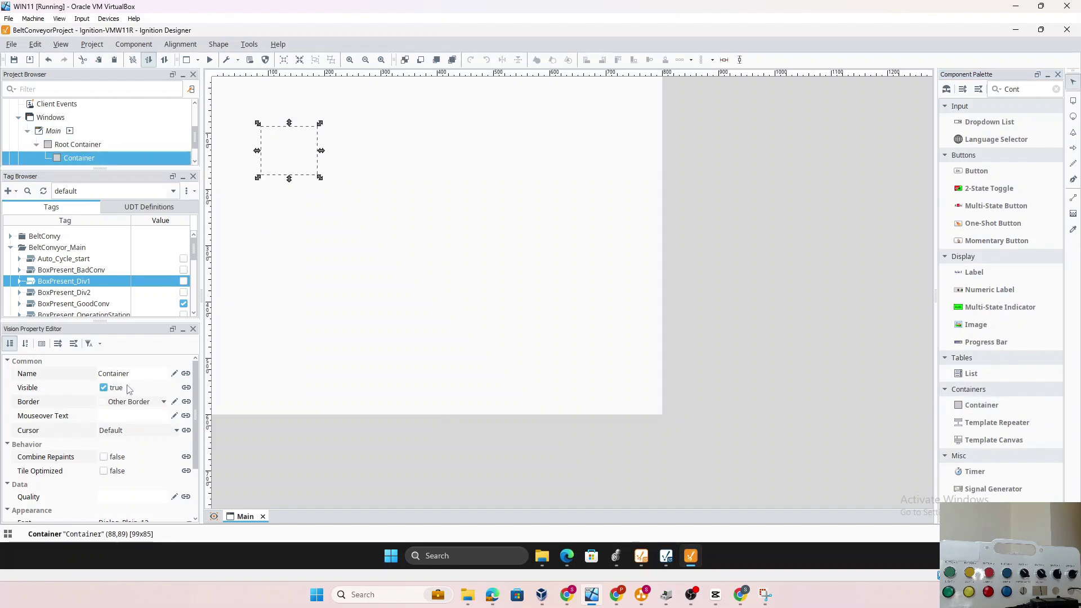
Set the container's Border to Etched (Lowered)
{"action": "left_click", "coordinate": [162, 403]}
{"action": "left_click", "coordinate": [163, 401]}
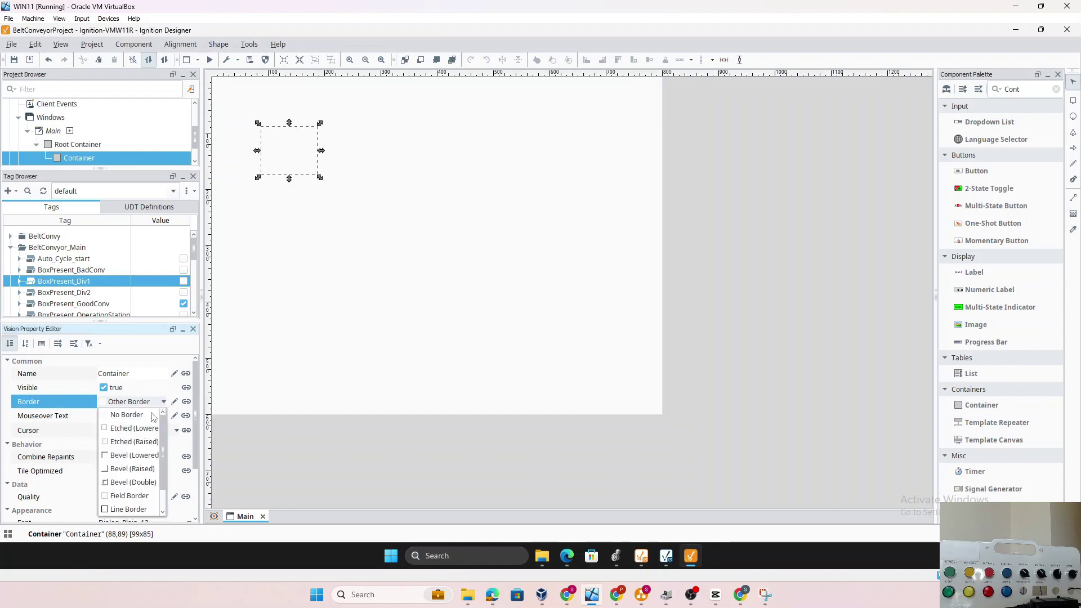
{"action": "left_click", "coordinate": [110, 432]}
{"action": "scroll", "coordinate": [196, 439], "scroll_direction": "down", "scroll_amount": 3}
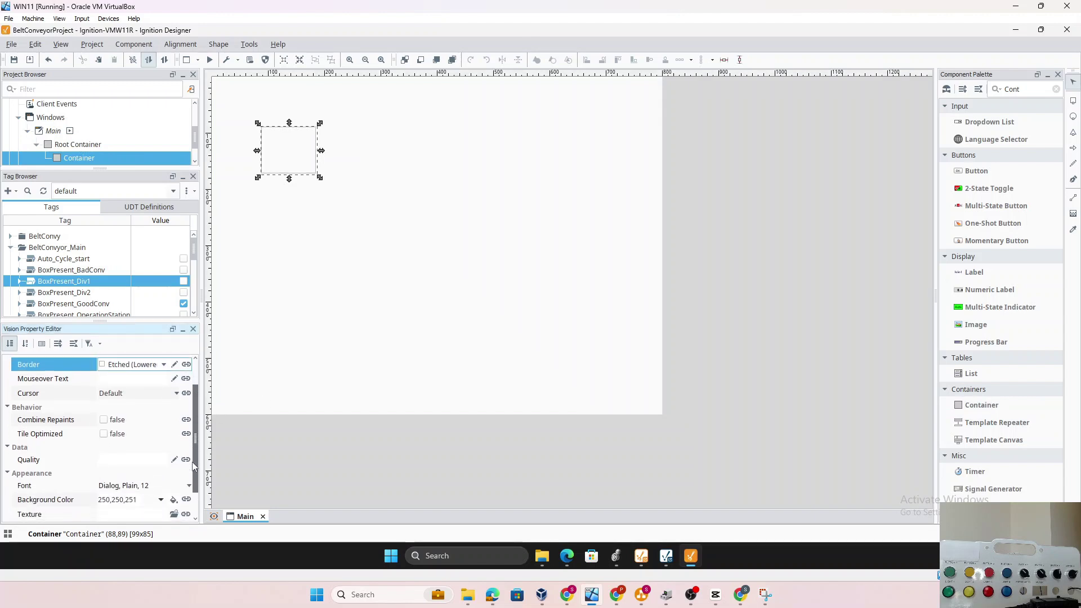
Set the container's background to the light cyan swatch (138,255,255)
{"action": "left_click", "coordinate": [175, 471]}
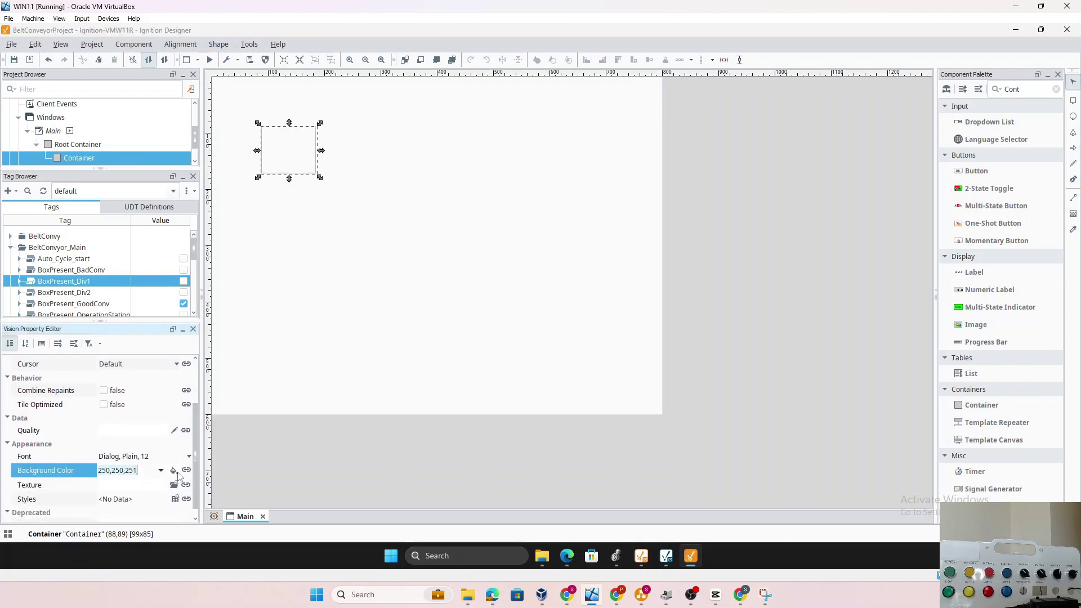
{"action": "left_click", "coordinate": [227, 480]}
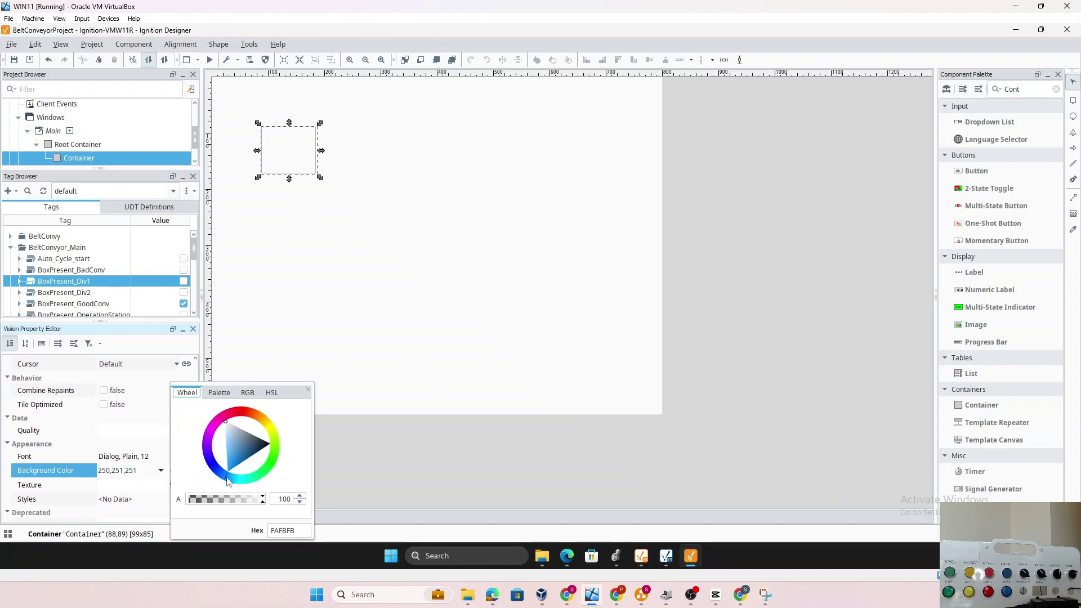
{"action": "left_click", "coordinate": [219, 392]}
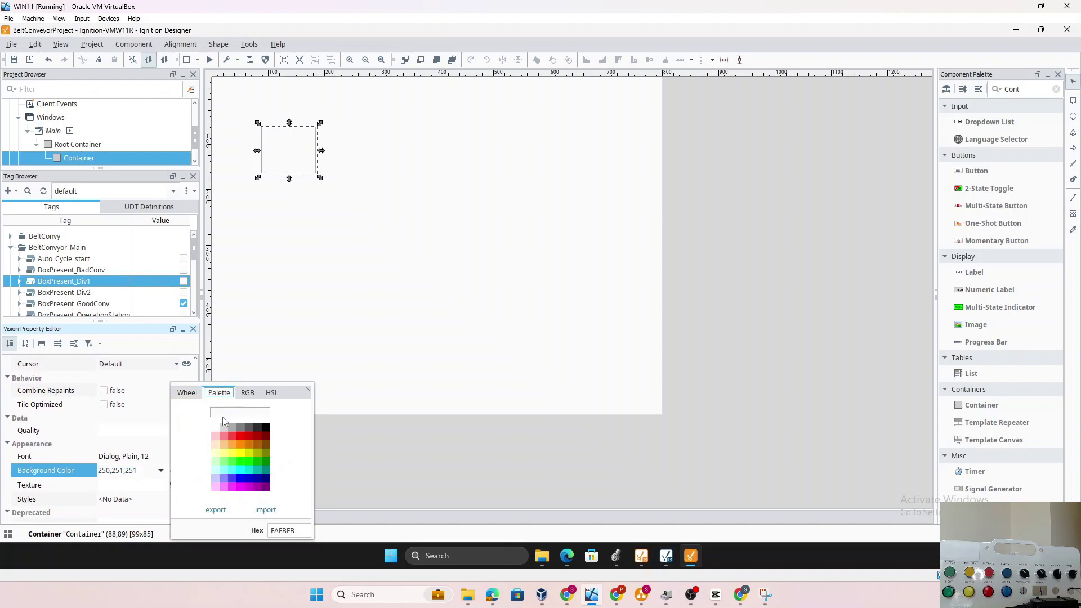
{"action": "left_click", "coordinate": [222, 470]}
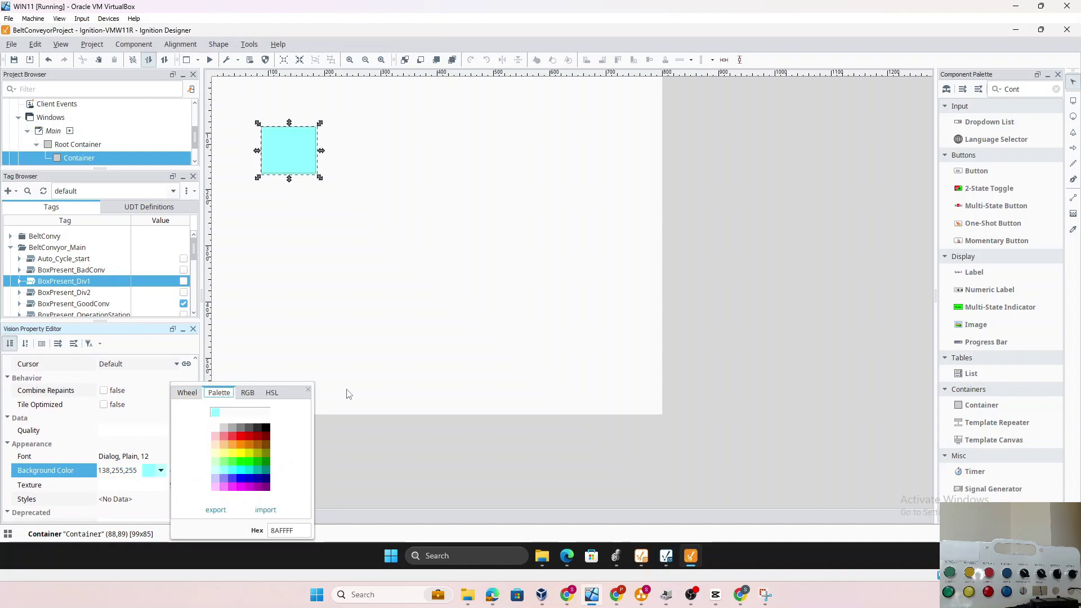
{"action": "left_click", "coordinate": [425, 302]}
{"action": "left_click", "coordinate": [425, 301]}
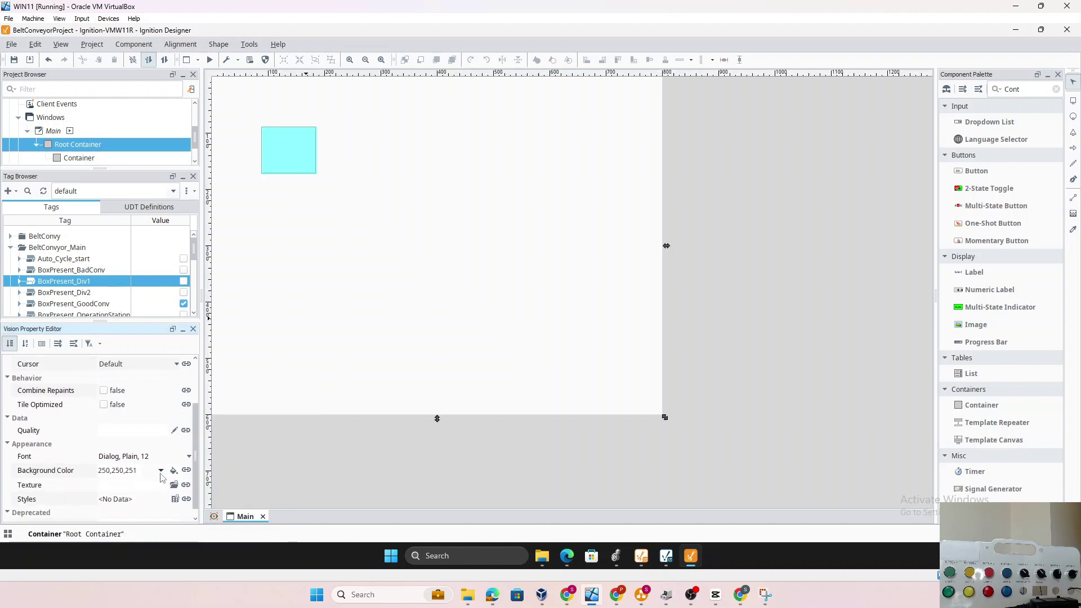
{"action": "left_click", "coordinate": [292, 157]}
{"action": "scroll", "coordinate": [173, 462], "scroll_direction": "up", "scroll_amount": 1}
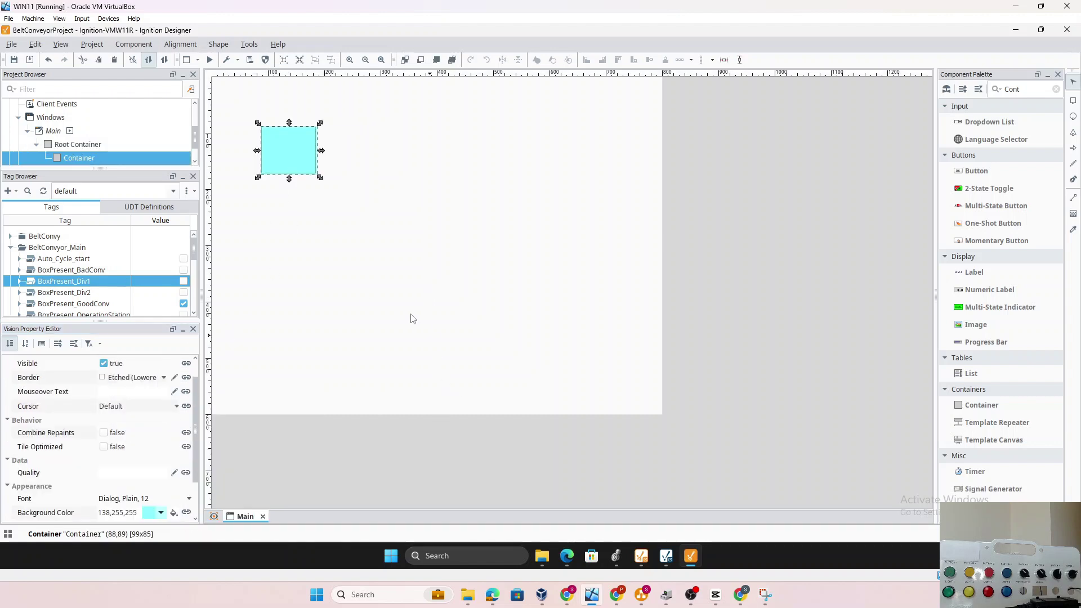
Minimize and restore the Designer window, then reselect the root container
{"action": "left_click", "coordinate": [697, 558]}
{"action": "left_click", "coordinate": [692, 557]}
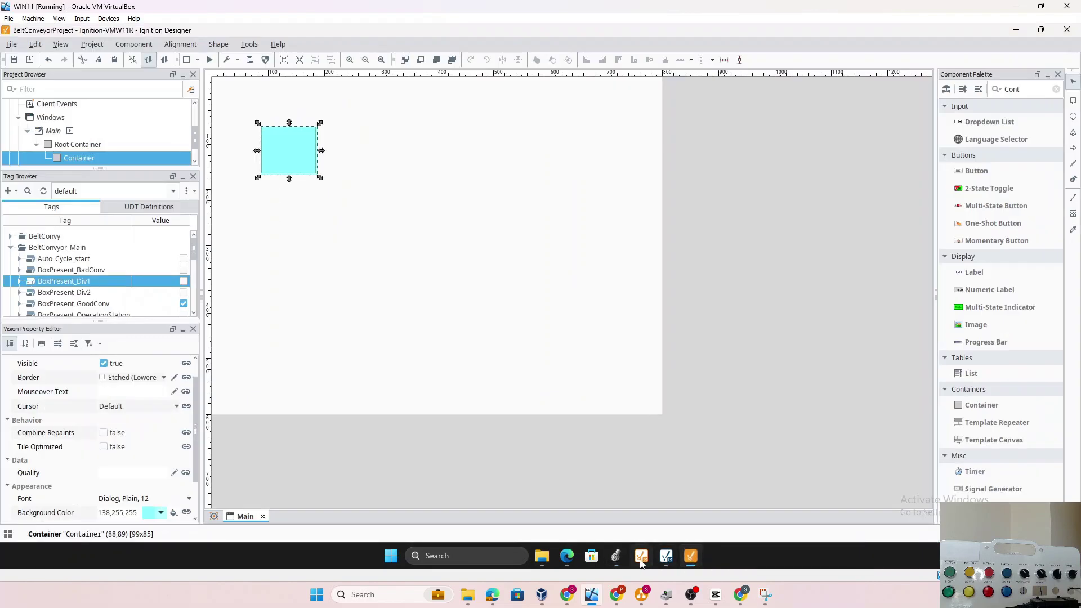
{"action": "left_click", "coordinate": [641, 558]}
{"action": "left_click", "coordinate": [642, 558]}
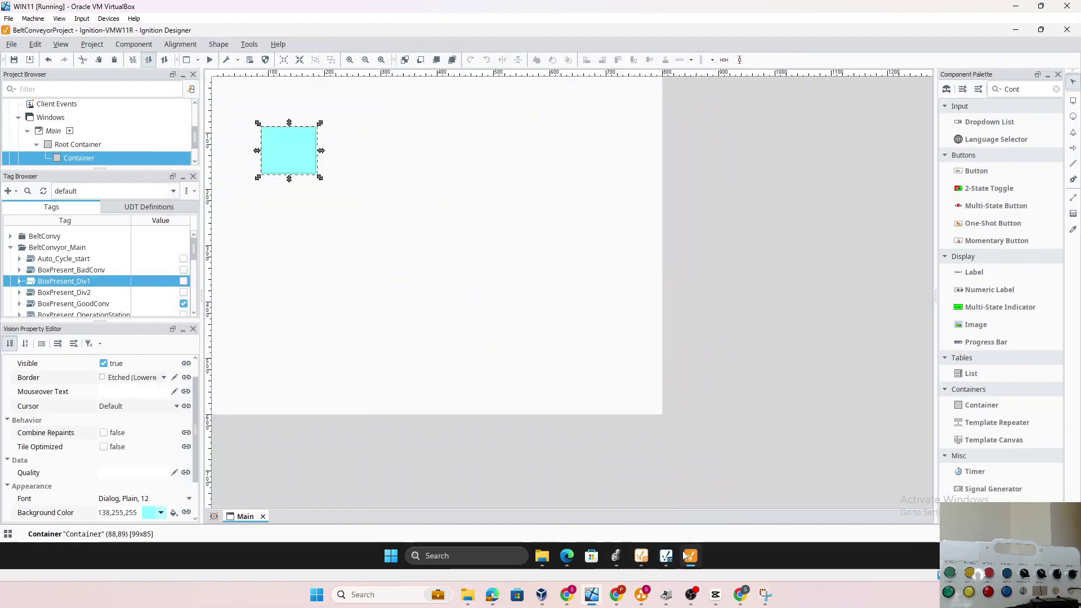
{"action": "left_click", "coordinate": [309, 244]}
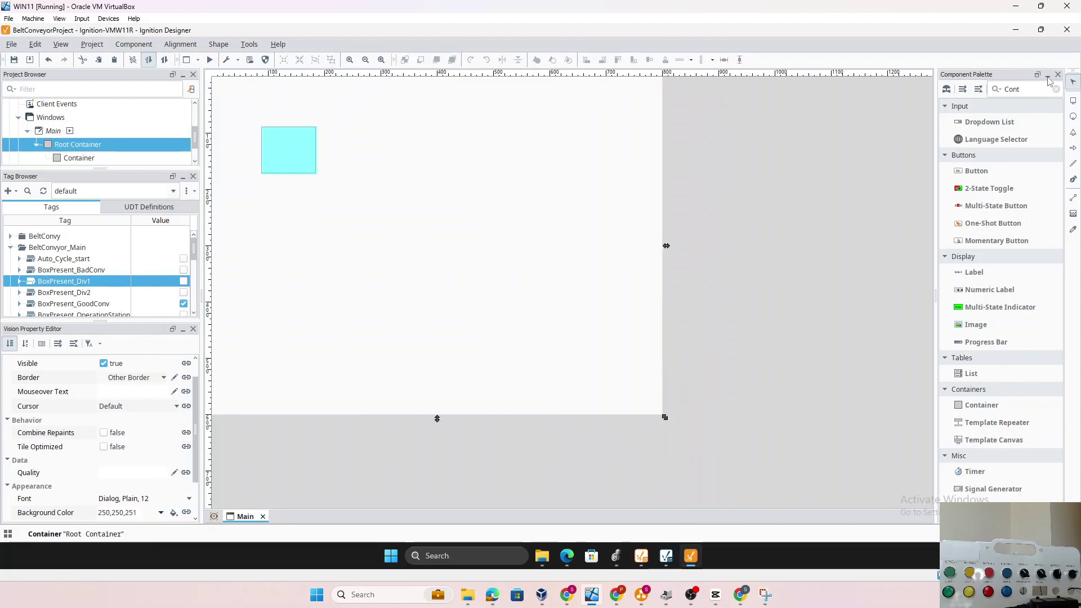
Draw a second, wide Container below the cyan one
{"action": "left_click", "coordinate": [1030, 89]}
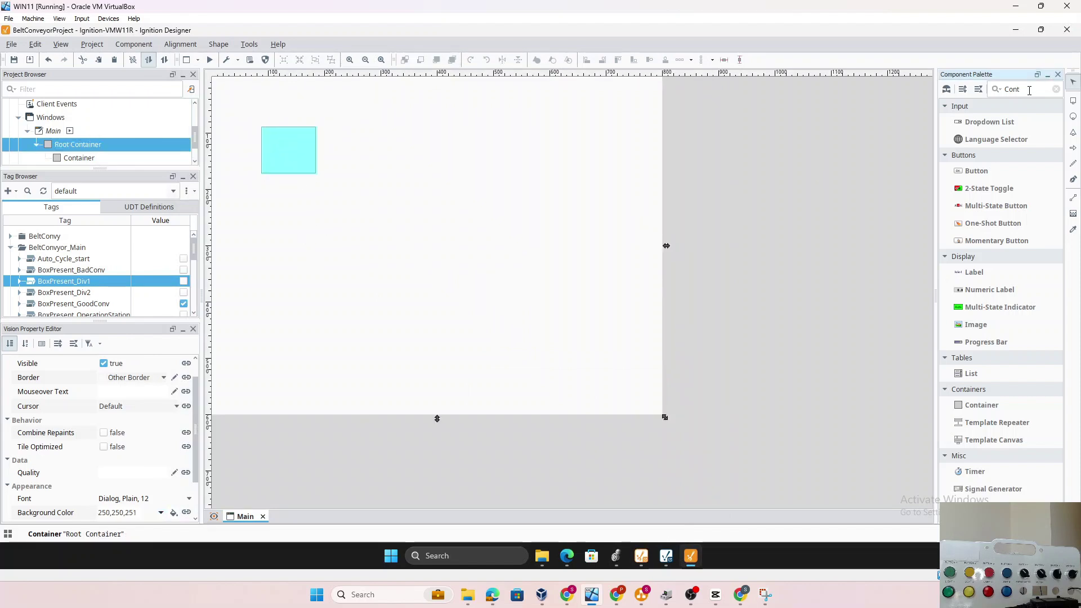
{"action": "type", "text": "ainer"}
{"action": "left_click", "coordinate": [981, 153]}
{"action": "mouse_move", "coordinate": [266, 194]}
{"action": "left_mouse_down"}
{"action": "mouse_move", "coordinate": [317, 250]}
{"action": "mouse_move", "coordinate": [591, 279]}
{"action": "left_mouse_up"}
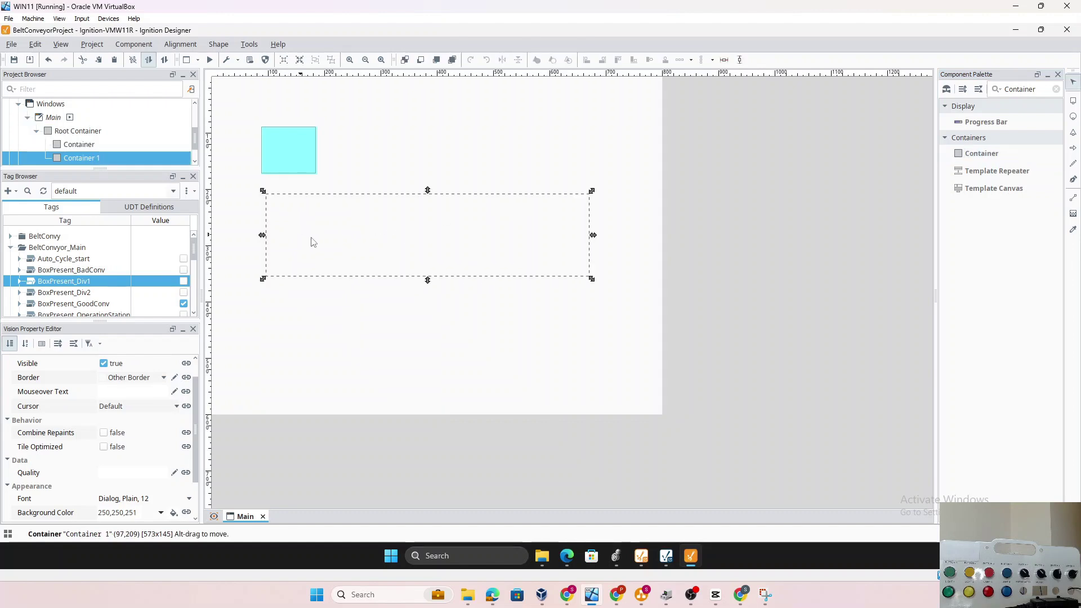
Rename the new container to Conveyor
{"action": "scroll", "coordinate": [140, 380], "scroll_direction": "up", "scroll_amount": 1}
{"action": "left_click", "coordinate": [145, 374]}
{"action": "left_click", "coordinate": [126, 376]}
{"action": "type", "text": "Conveyor"}
{"action": "key", "text": "Return"}
Give the Conveyor a light grey (213,213,213) background
{"action": "scroll", "coordinate": [64, 451], "scroll_direction": "down", "scroll_amount": 3}
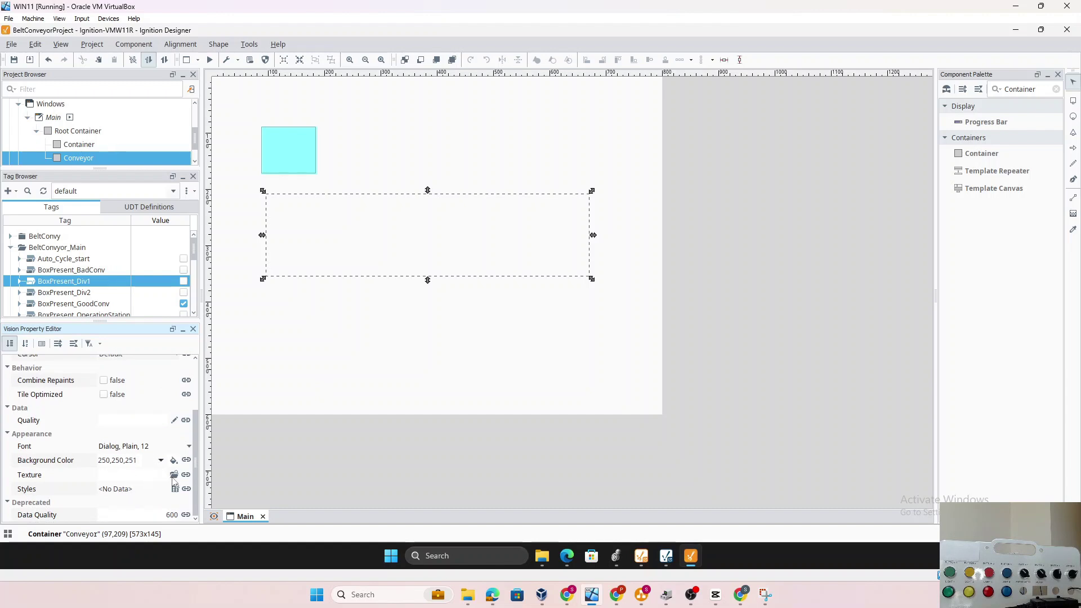
{"action": "left_click", "coordinate": [175, 462]}
{"action": "left_click", "coordinate": [239, 428]}
{"action": "left_click", "coordinate": [225, 429]}
{"action": "left_click", "coordinate": [372, 386]}
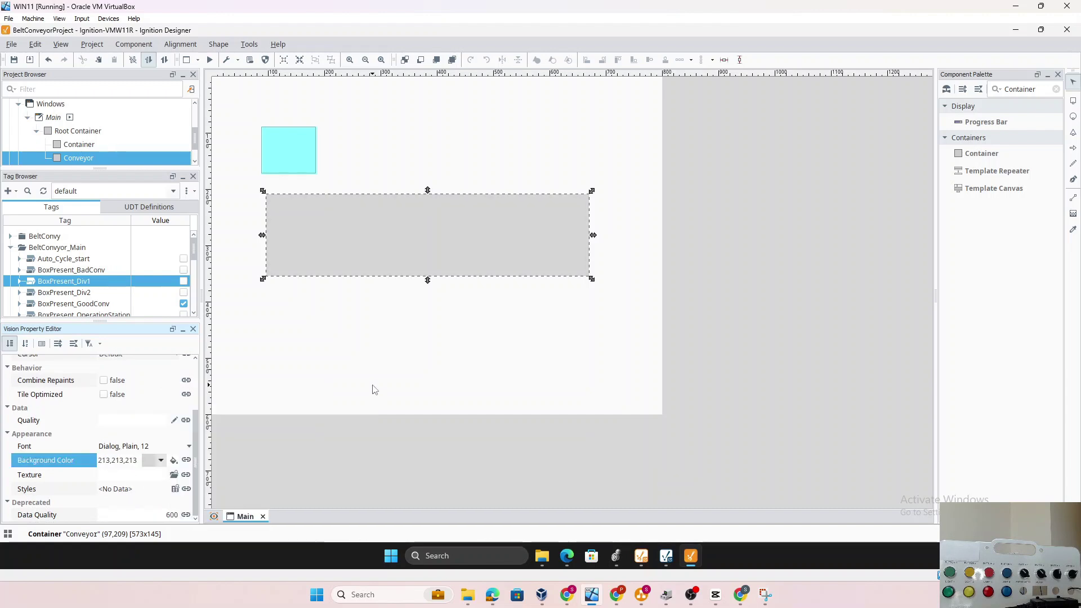
{"action": "left_click", "coordinate": [372, 387]}
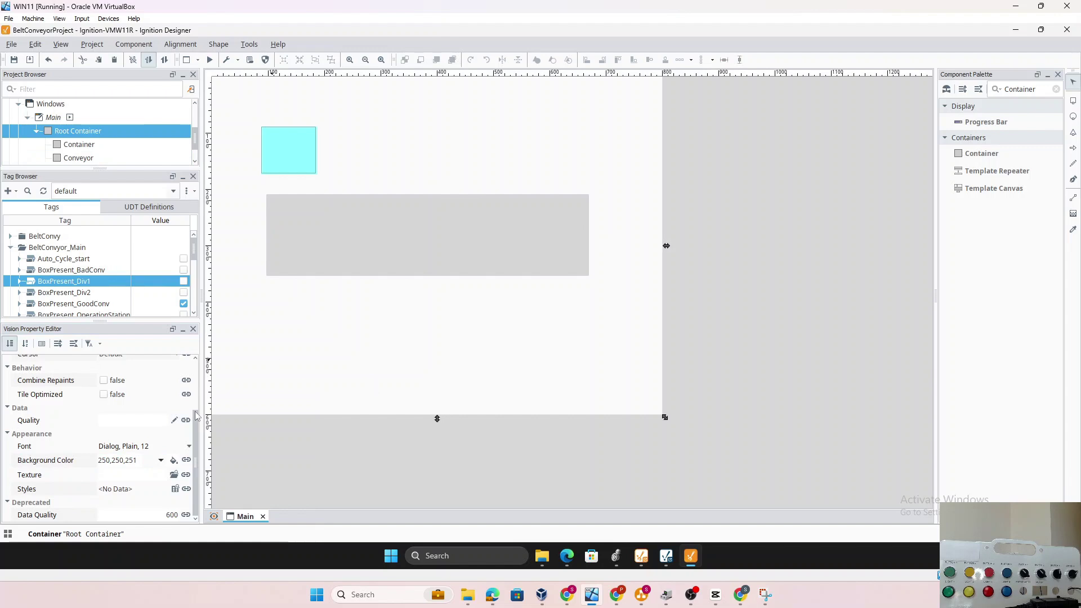
{"action": "left_click", "coordinate": [279, 161]}
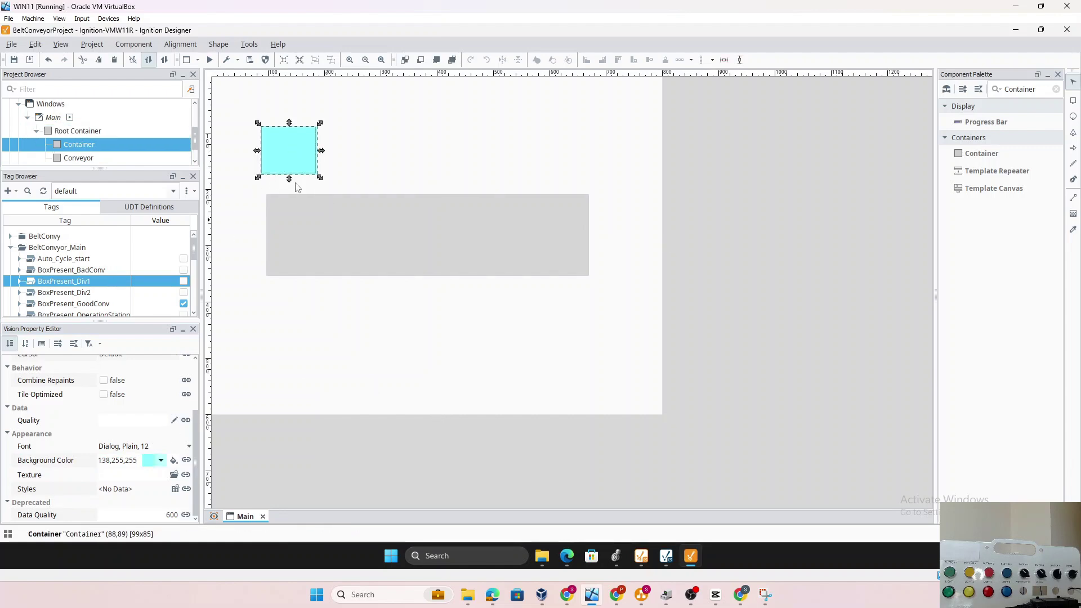
Send the Conveyor backward in Z-order behind the cyan Container
{"action": "key", "text": "Down"}
{"action": "key", "text": "Down"}
{"action": "key", "text": "Down"}
{"action": "key", "text": "Down"}
{"action": "key", "text": "Down"}
{"action": "key", "text": "Down"}
{"action": "key", "text": "Down"}
{"action": "key", "text": "Down"}
{"action": "key", "text": "Down"}
{"action": "key", "text": "Down"}
{"action": "key", "text": "Down"}
{"action": "key", "text": "Down"}
{"action": "key", "text": "Down"}
{"action": "key", "text": "Down"}
{"action": "key", "text": "Down"}
{"action": "key", "text": "Down"}
{"action": "key", "text": "Down"}
{"action": "key", "text": "Down"}
{"action": "key", "text": "Down"}
{"action": "key", "text": "Down"}
{"action": "key", "text": "Down"}
{"action": "key", "text": "Down"}
{"action": "key", "text": "Down"}
{"action": "key", "text": "Down"}
{"action": "key", "text": "Down"}
{"action": "key", "text": "Down"}
{"action": "key", "text": "Down"}
{"action": "key", "text": "Down"}
{"action": "key", "text": "Down"}
{"action": "key", "text": "Down"}
{"action": "key", "text": "Down"}
{"action": "key", "text": "Down"}
{"action": "key", "text": "Down"}
{"action": "key", "text": "Down"}
{"action": "key", "text": "Down"}
{"action": "key", "text": "Down"}
{"action": "key", "text": "Down"}
{"action": "key", "text": "Down"}
{"action": "key", "text": "Down"}
{"action": "key", "text": "Down"}
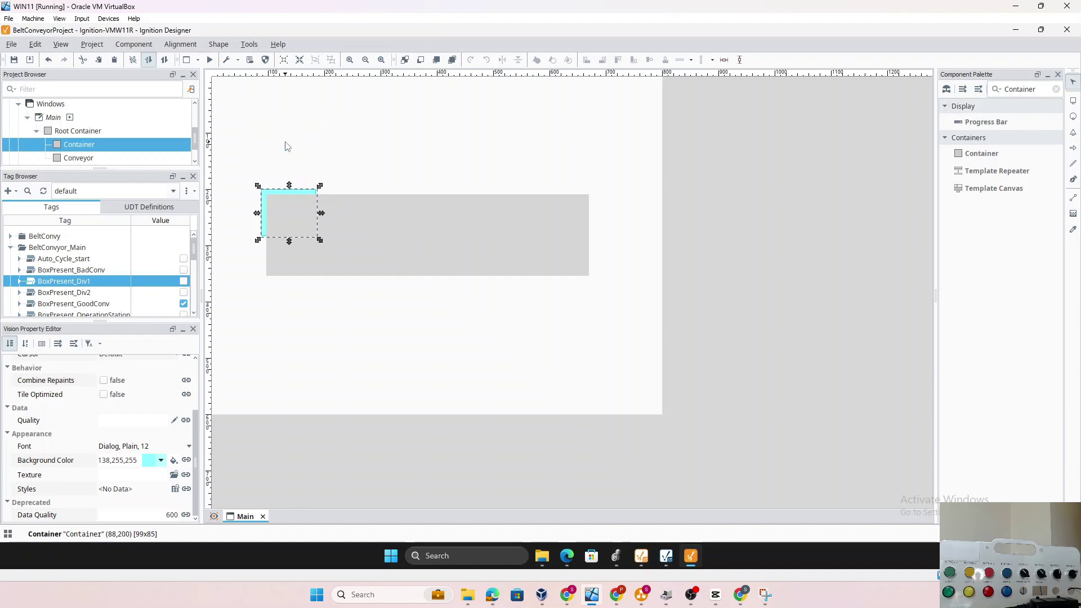
{"action": "right_click", "coordinate": [264, 213]}
{"action": "left_click", "coordinate": [448, 228]}
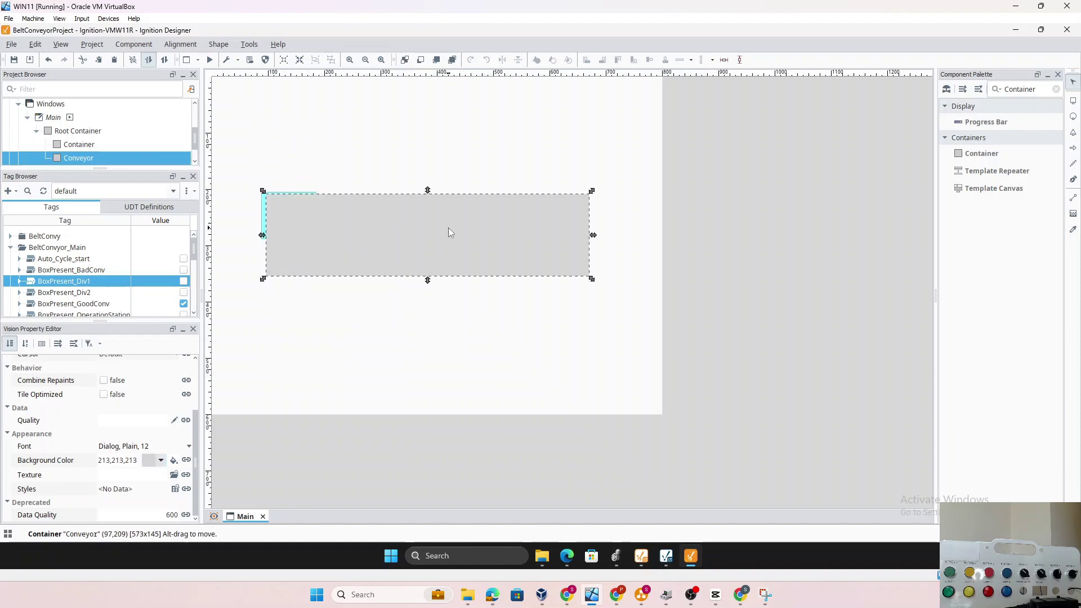
{"action": "right_click", "coordinate": [449, 228]}
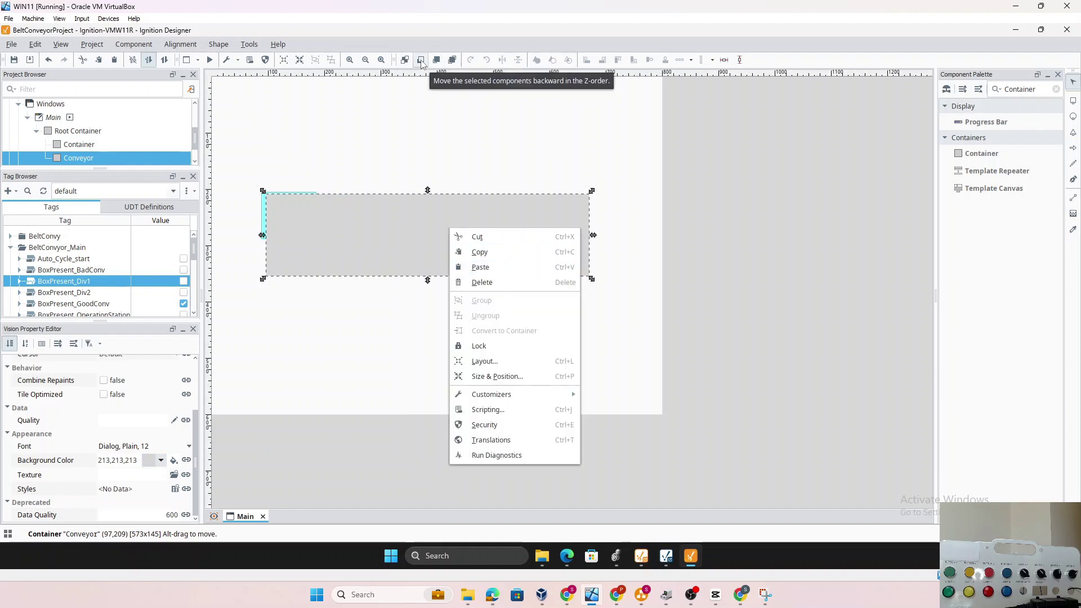
{"action": "left_click", "coordinate": [421, 61]}
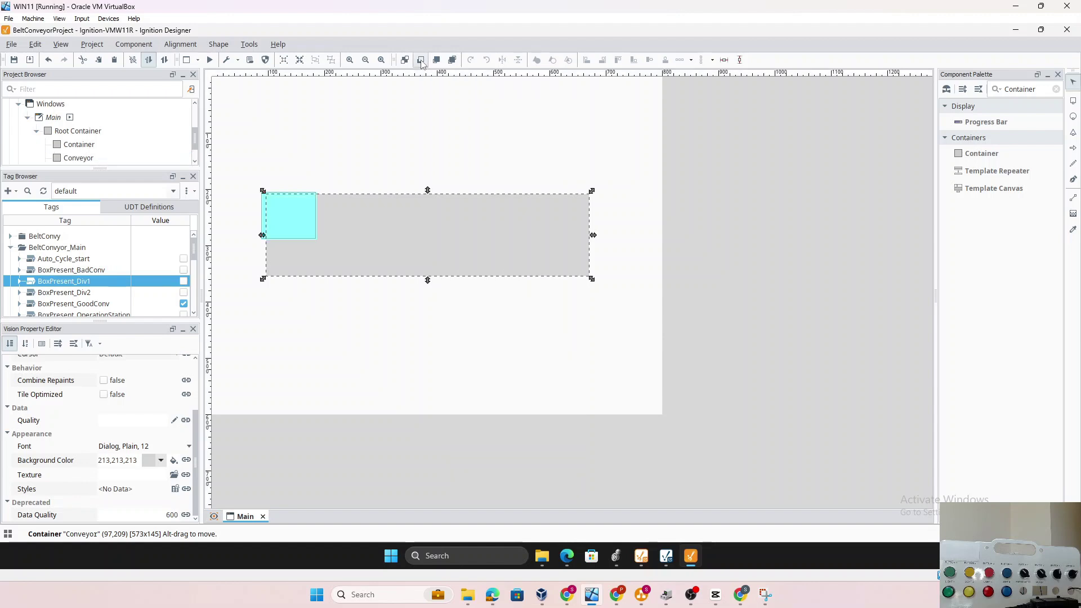
Nudge the cyan Container onto the Conveyor's left end at (115,237), size 99x85
{"action": "left_click", "coordinate": [291, 216]}
{"action": "key", "text": "Down"}
{"action": "key", "text": "Down"}
{"action": "key", "text": "Down"}
{"action": "key", "text": "Down"}
{"action": "key", "text": "Down"}
{"action": "key", "text": "Down"}
{"action": "key", "text": "Down"}
{"action": "key", "text": "Down"}
{"action": "key", "text": "Down"}
{"action": "key", "text": "Down"}
{"action": "key", "text": "Down"}
{"action": "key", "text": "Down"}
{"action": "key", "text": "Down"}
{"action": "key", "text": "Down"}
{"action": "key", "text": "Down"}
{"action": "key", "text": "Down"}
{"action": "key", "text": "Down"}
{"action": "key", "text": "Down"}
{"action": "key", "text": "Down"}
{"action": "key", "text": "Down"}
{"action": "key", "text": "Down"}
{"action": "key", "text": "Down"}
{"action": "key", "text": "Right"}
{"action": "key", "text": "Right"}
{"action": "key", "text": "Right"}
{"action": "key", "text": "Right"}
{"action": "key", "text": "Right"}
{"action": "key", "text": "Right"}
{"action": "key", "text": "Right"}
{"action": "key", "text": "Right"}
{"action": "key", "text": "Right"}
{"action": "key", "text": "Right"}
{"action": "key", "text": "Right"}
{"action": "key", "text": "Right"}
{"action": "key", "text": "Right"}
{"action": "key", "text": "Right"}
{"action": "key", "text": "Right"}
{"action": "key", "text": "Right"}
{"action": "key", "text": "Right"}
{"action": "key", "text": "Right"}
{"action": "key", "text": "Right"}
{"action": "key", "text": "Right"}
{"action": "key", "text": "Right"}
{"action": "key", "text": "Right"}
{"action": "key", "text": "Right"}
{"action": "key", "text": "Right"}
{"action": "key", "text": "Right"}
{"action": "key", "text": "Right"}
{"action": "key", "text": "Right"}
{"action": "key", "text": "Down"}
{"action": "key", "text": "Down"}
{"action": "key", "text": "Down"}
{"action": "key", "text": "Down"}
{"action": "key", "text": "Down"}
{"action": "key", "text": "Down"}
{"action": "key", "text": "Down"}
{"action": "scroll", "coordinate": [113, 278], "scroll_direction": "down", "scroll_amount": 3}
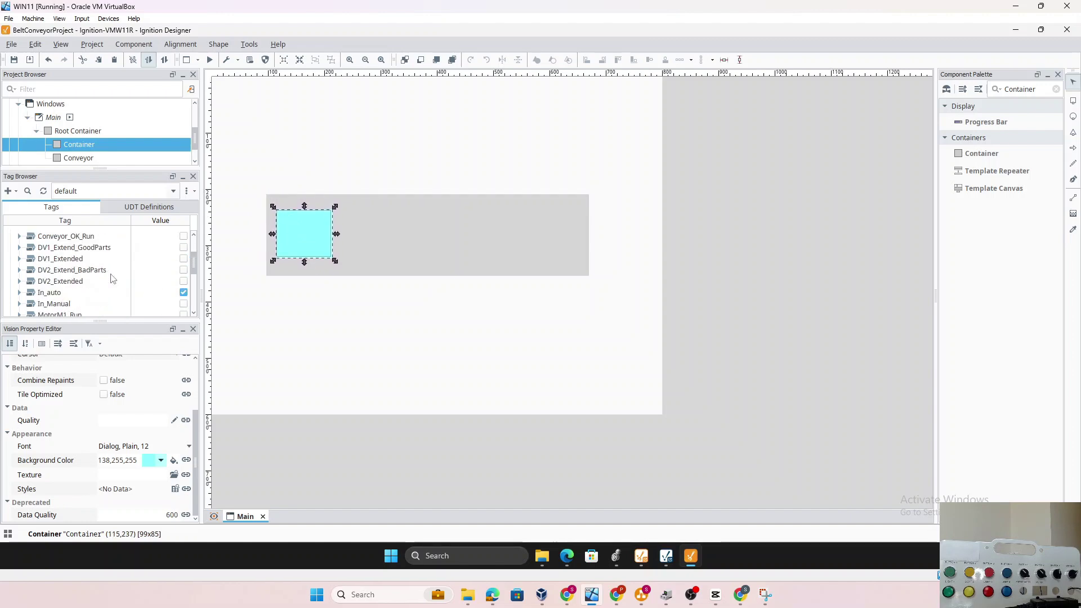
{"action": "scroll", "coordinate": [113, 278], "scroll_direction": "up", "scroll_amount": 2}
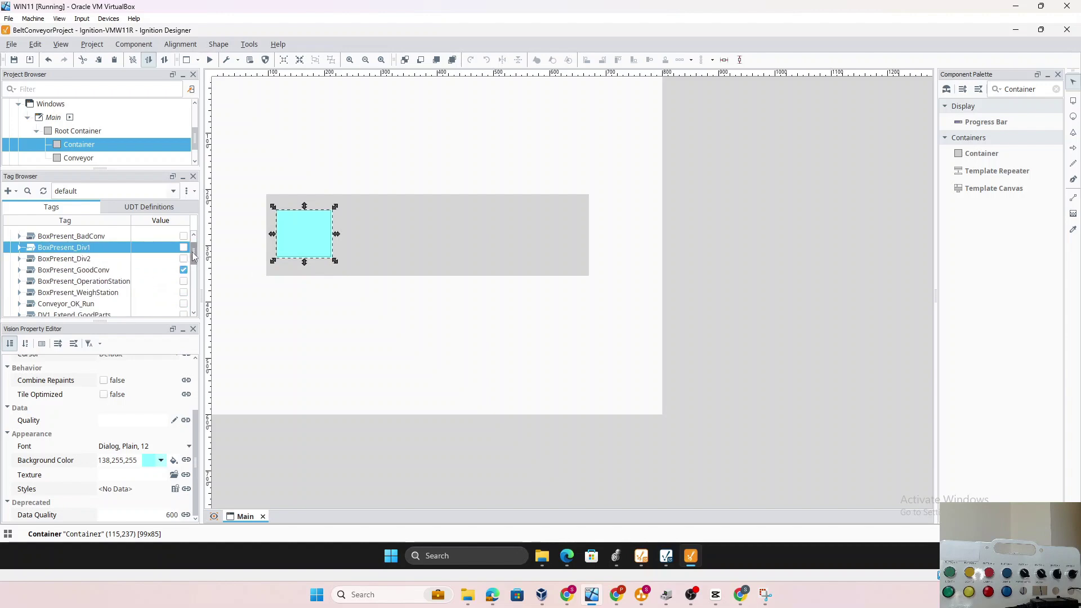
{"action": "left_click_drag", "start_coordinate": [194, 253], "coordinate": [195, 261]}
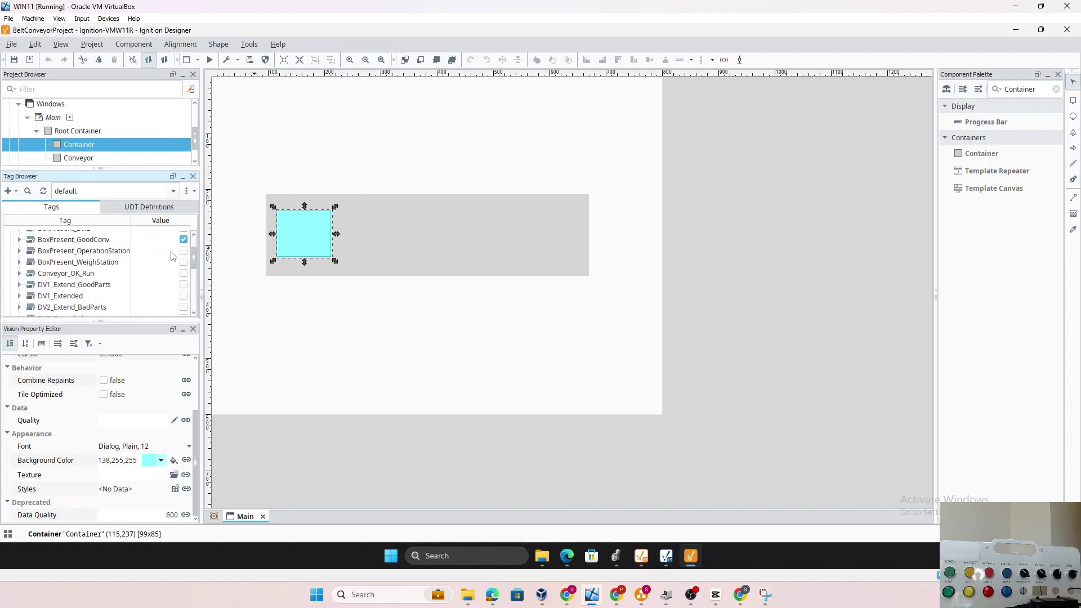
{"action": "left_click_drag", "start_coordinate": [196, 450], "coordinate": [201, 395]}
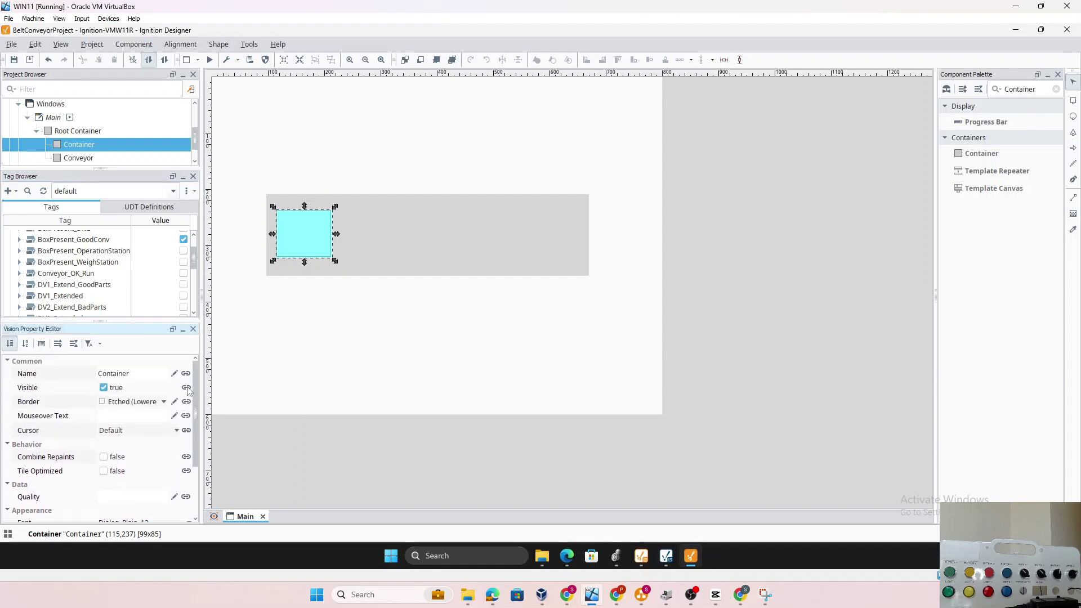
Bind the Container's Visible property to the BeltConvyor_Main/BoxPresent_OperationStation value tag
{"action": "left_click", "coordinate": [186, 388]}
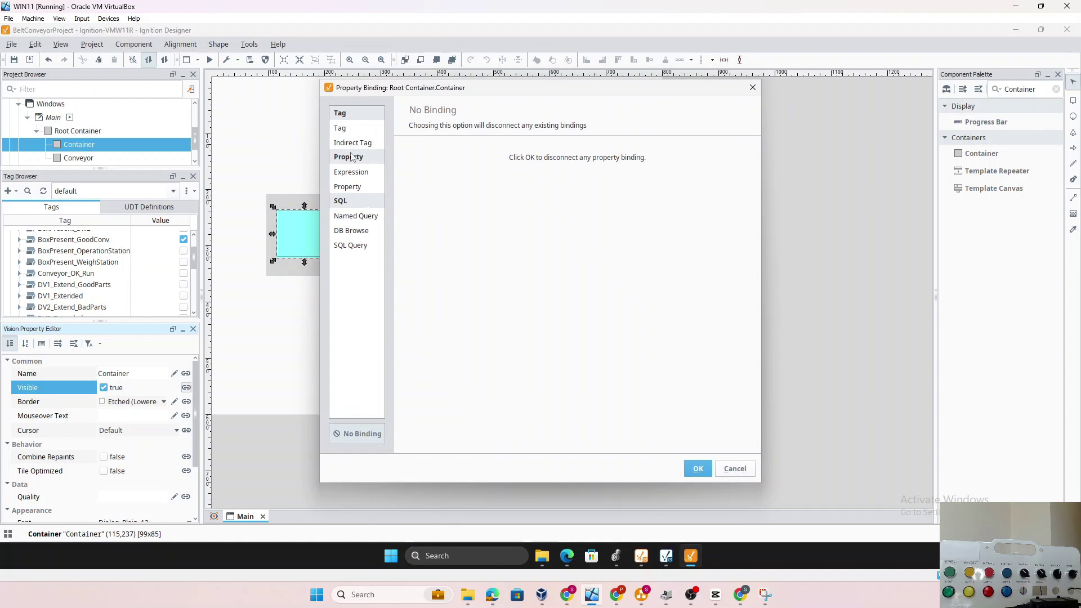
{"action": "left_click", "coordinate": [340, 128]}
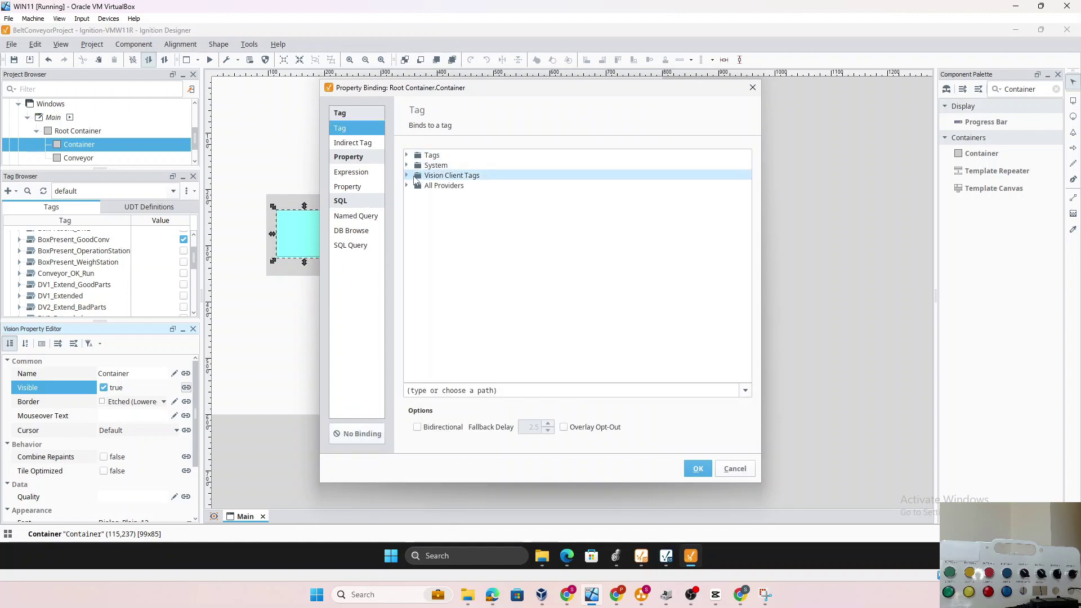
{"action": "left_click", "coordinate": [407, 156]}
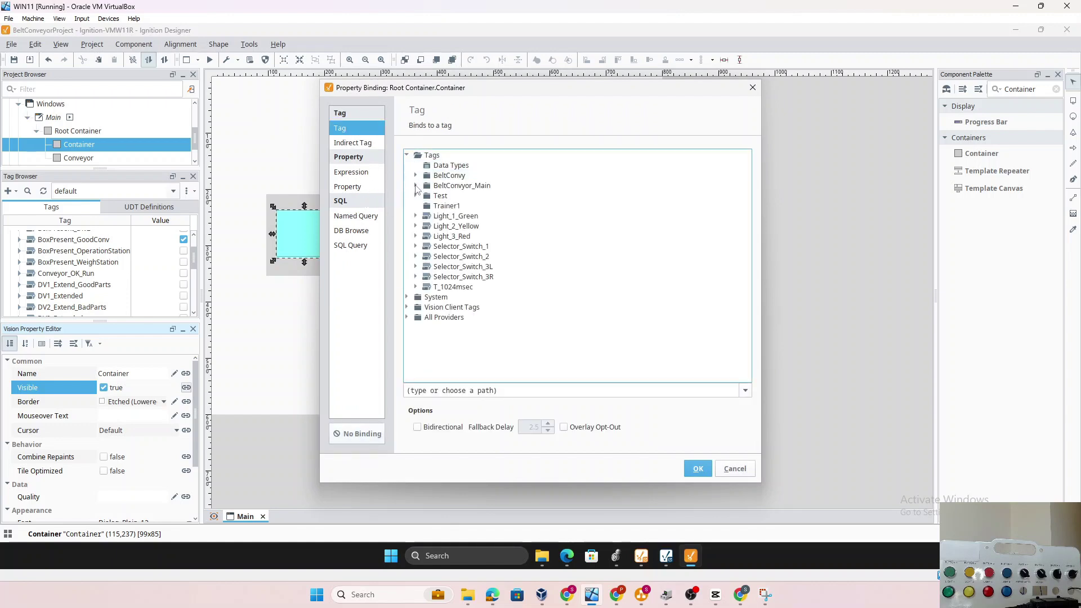
{"action": "left_click", "coordinate": [415, 186]}
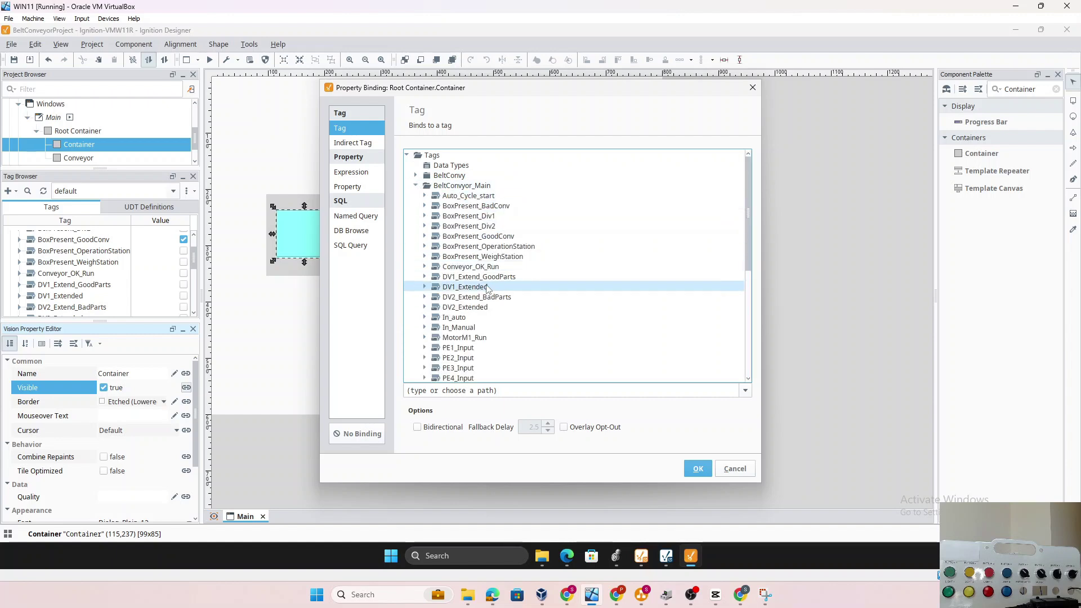
{"action": "left_click", "coordinate": [506, 248]}
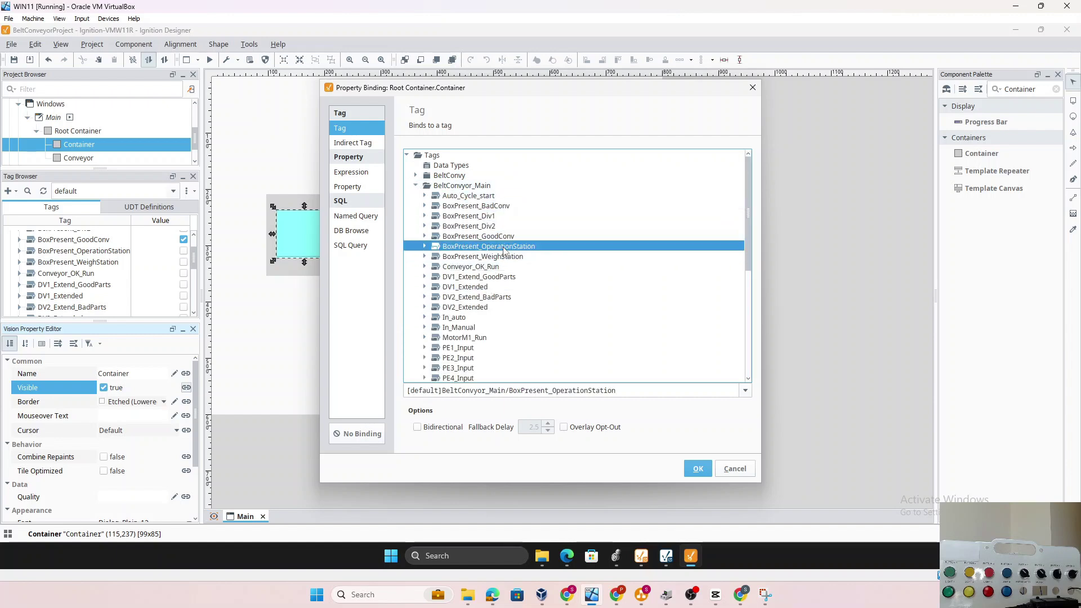
{"action": "left_click", "coordinate": [426, 247]}
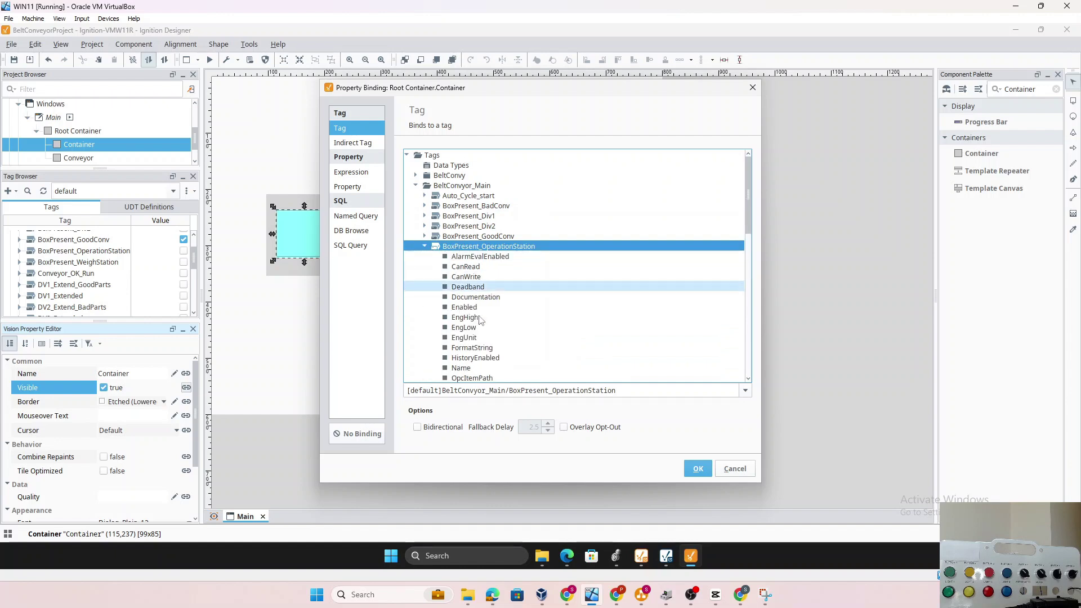
{"action": "scroll", "coordinate": [505, 348], "scroll_direction": "down", "scroll_amount": 2}
{"action": "scroll", "coordinate": [505, 348], "scroll_direction": "down", "scroll_amount": 2}
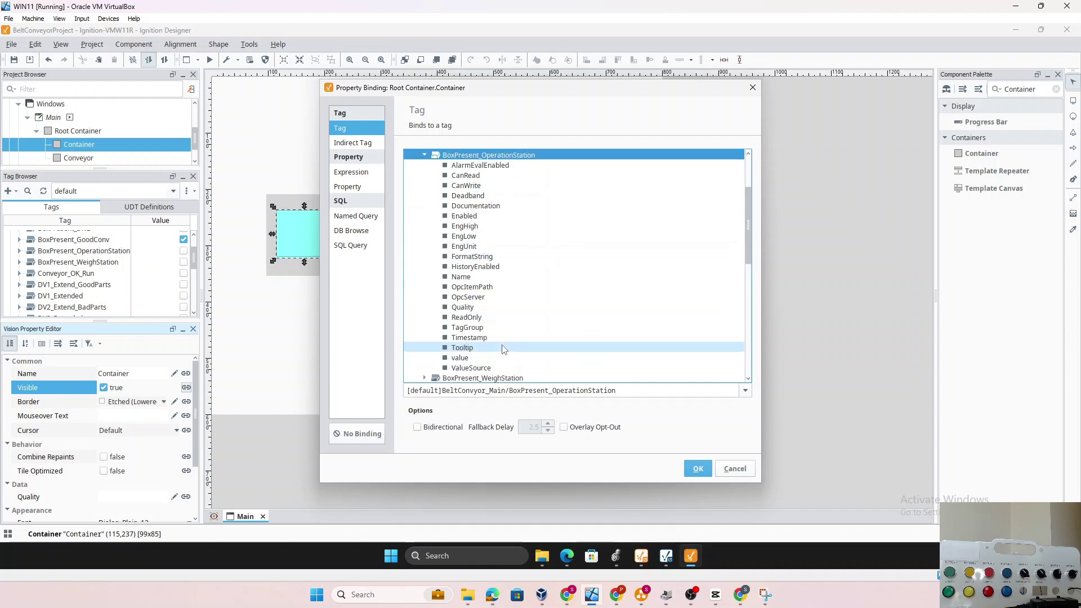
{"action": "left_click", "coordinate": [461, 358]}
{"action": "left_click", "coordinate": [698, 468]}
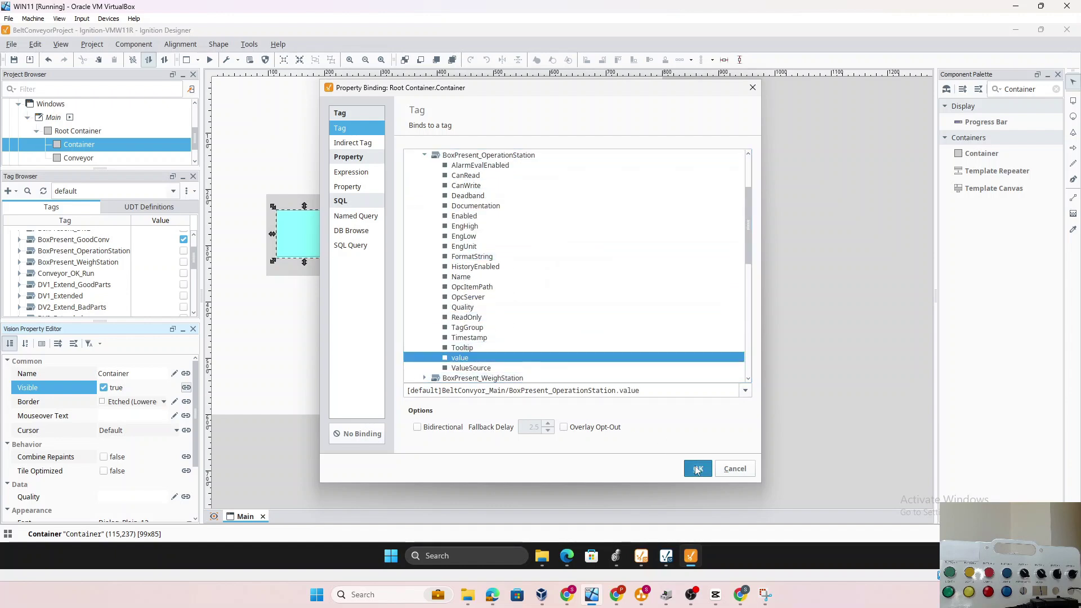
{"action": "left_click", "coordinate": [397, 376]}
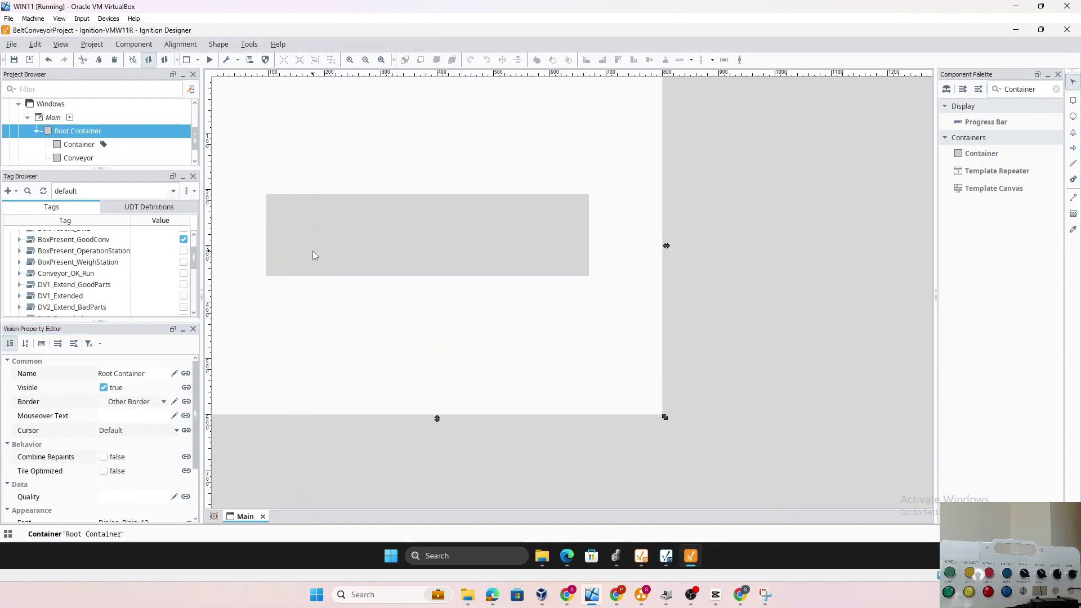
In Logix Designer, open _10_IO_Mapping and select the BoxPresent_OperationStation coil on rung 3
{"action": "mouse_move", "coordinate": [617, 557]}
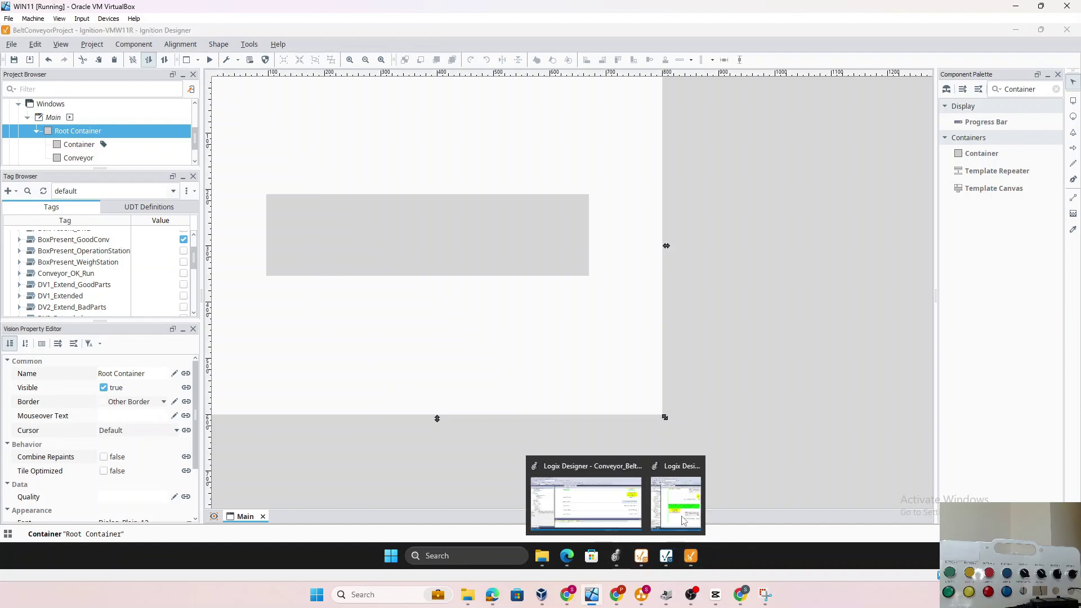
{"action": "left_click", "coordinate": [682, 490]}
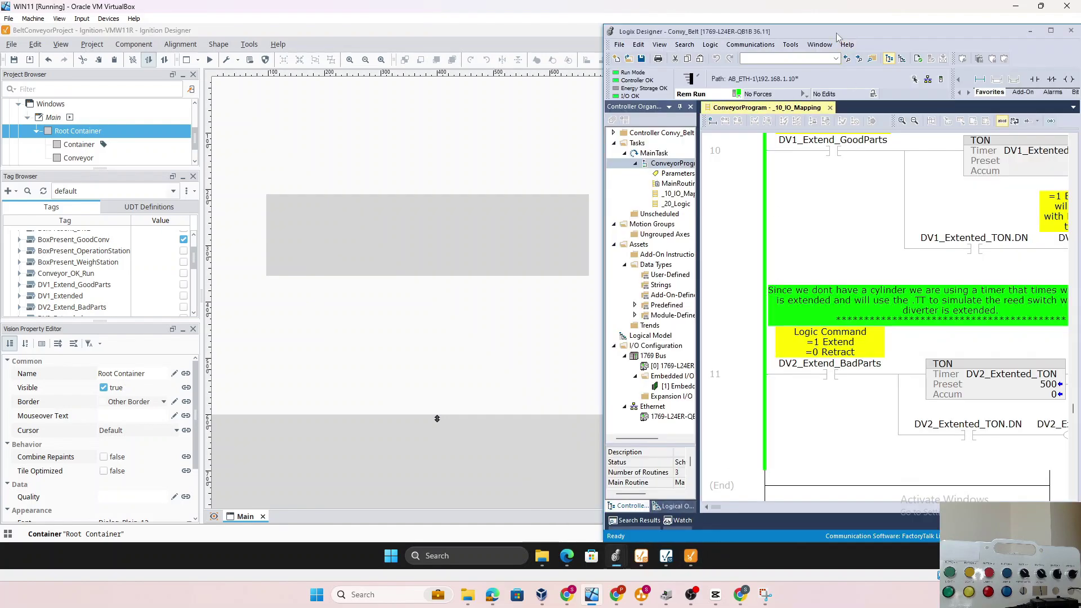
{"action": "left_click_drag", "start_coordinate": [838, 32], "coordinate": [838, 90]}
{"action": "double_click", "coordinate": [782, 89]}
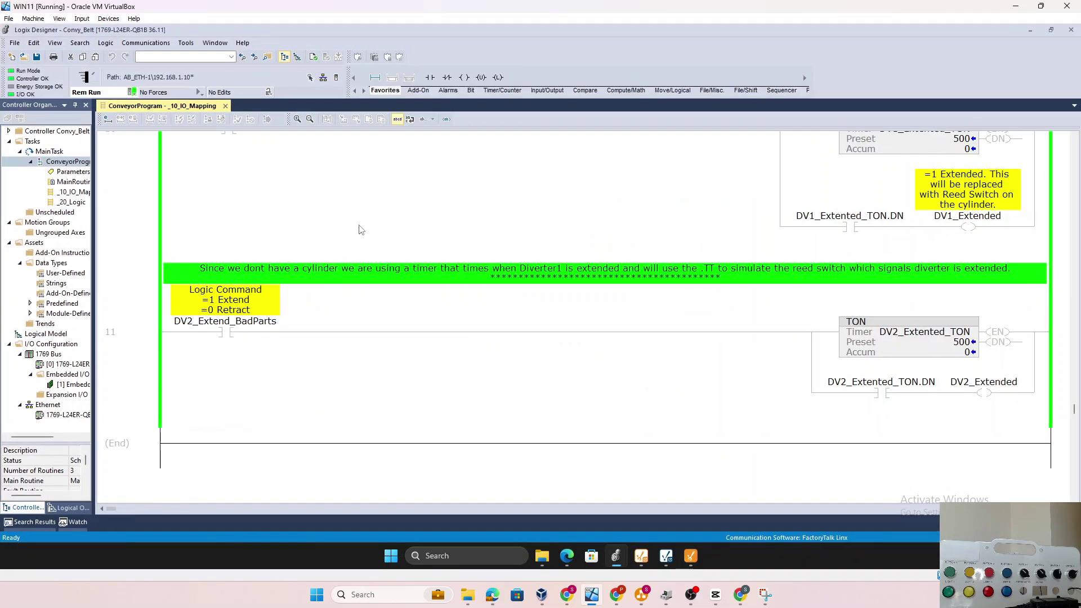
{"action": "double_click", "coordinate": [72, 192]}
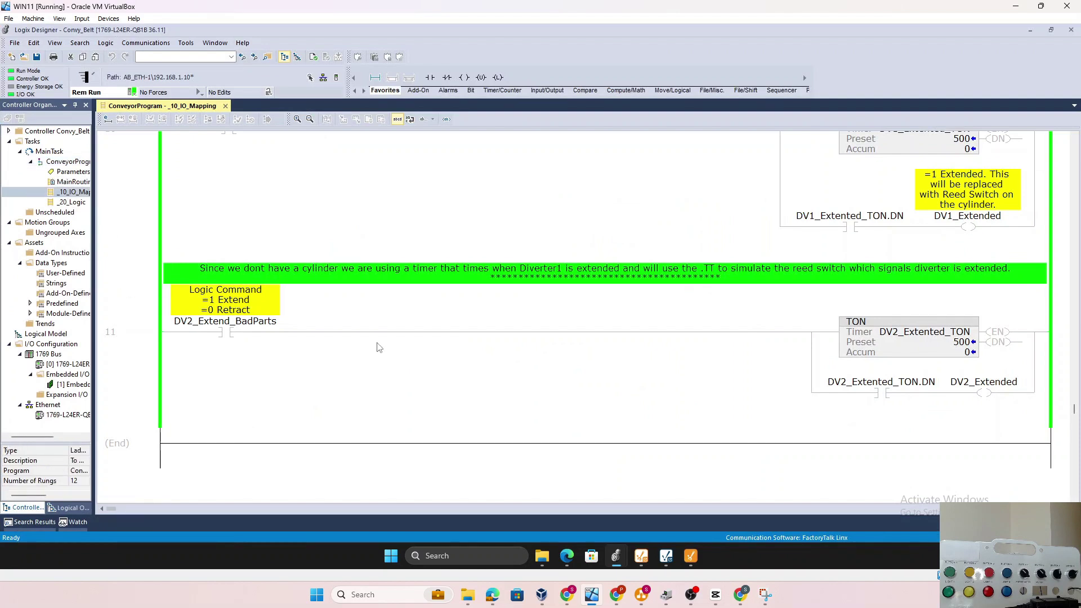
{"action": "left_click", "coordinate": [979, 359]}
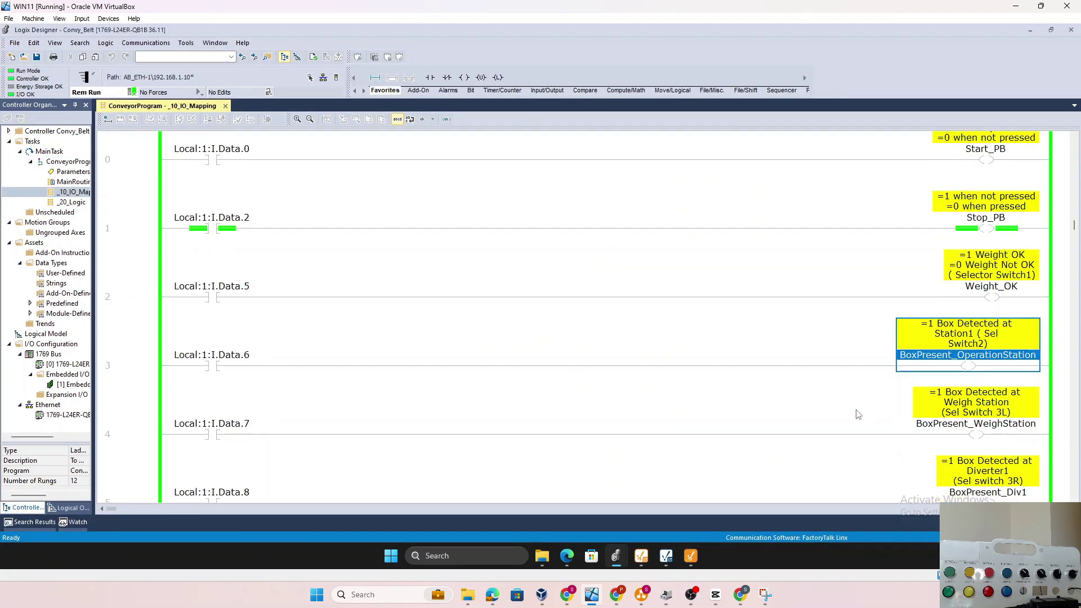
{"action": "left_click", "coordinate": [1050, 31]}
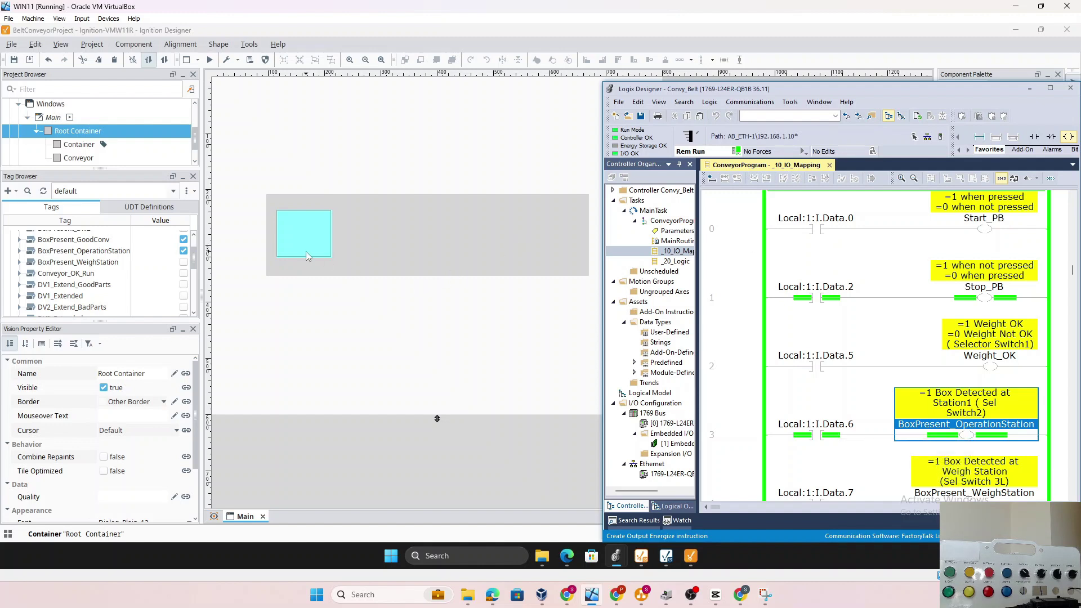
Select the Conveyor and check its Background Color, leaving it at 213,213,213
{"action": "left_click", "coordinate": [409, 265]}
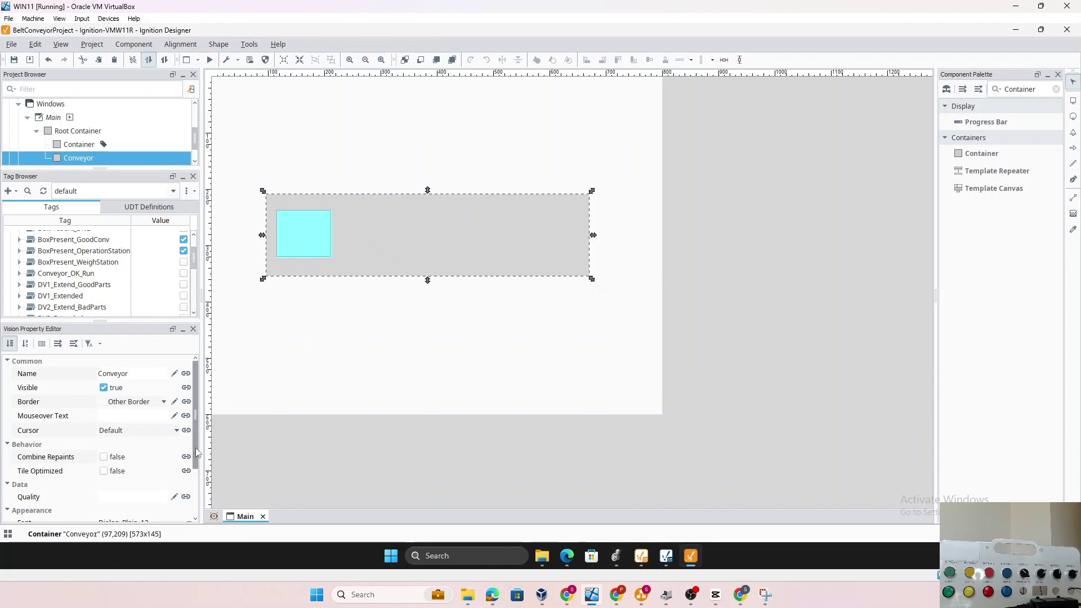
{"action": "scroll", "coordinate": [197, 452], "scroll_direction": "down", "scroll_amount": 3}
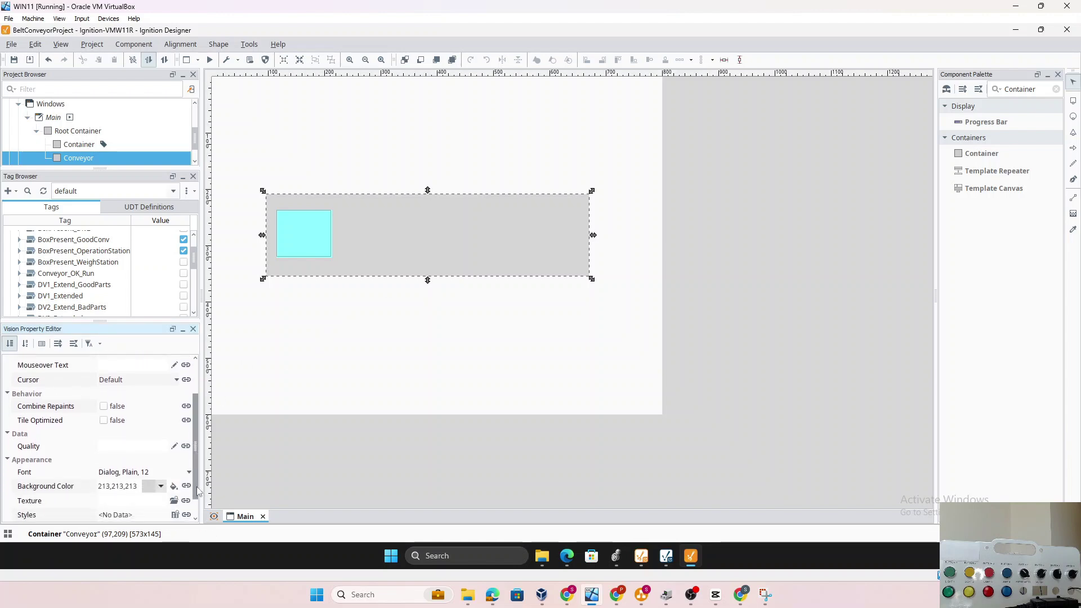
{"action": "left_click", "coordinate": [174, 488]}
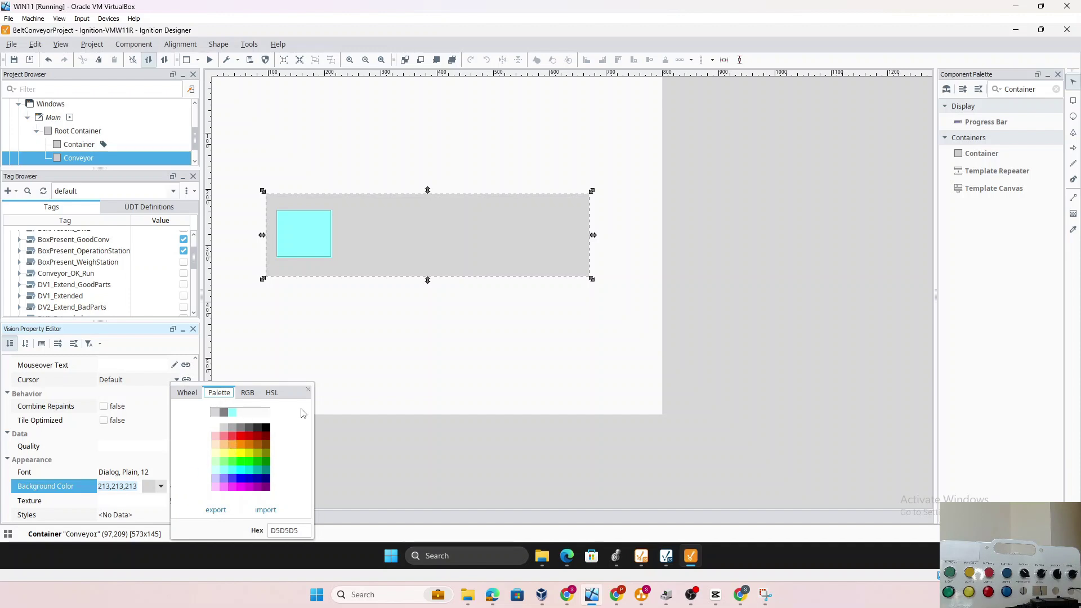
{"action": "left_click", "coordinate": [308, 391]}
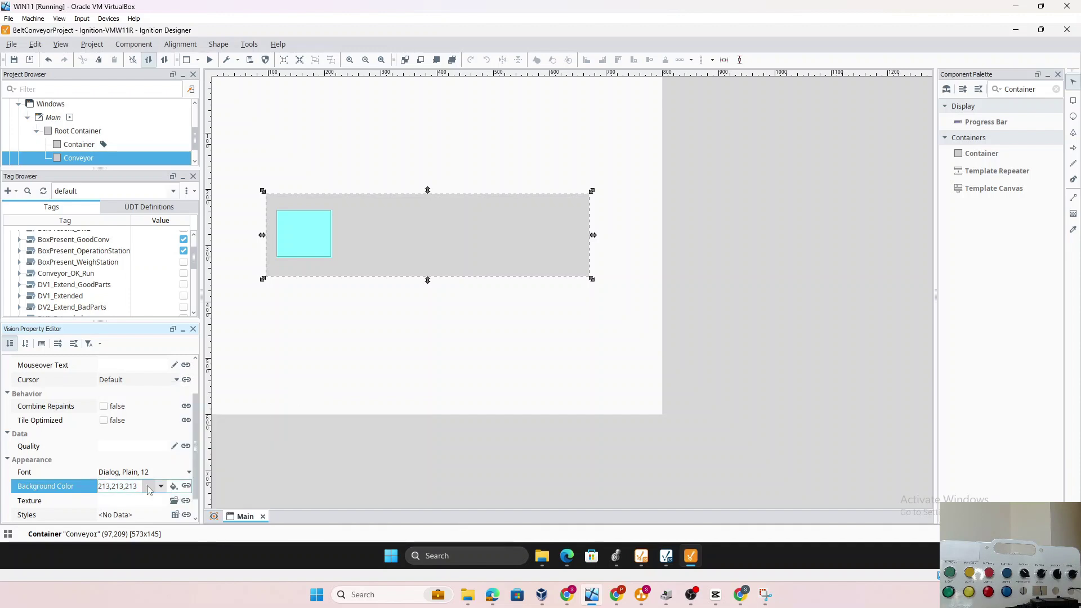
Bind the Conveyor's Background Color to the BeltConvyor_Main/Conveyor_OK_Run value tag
{"action": "left_click", "coordinate": [186, 487]}
{"action": "left_click", "coordinate": [354, 128]}
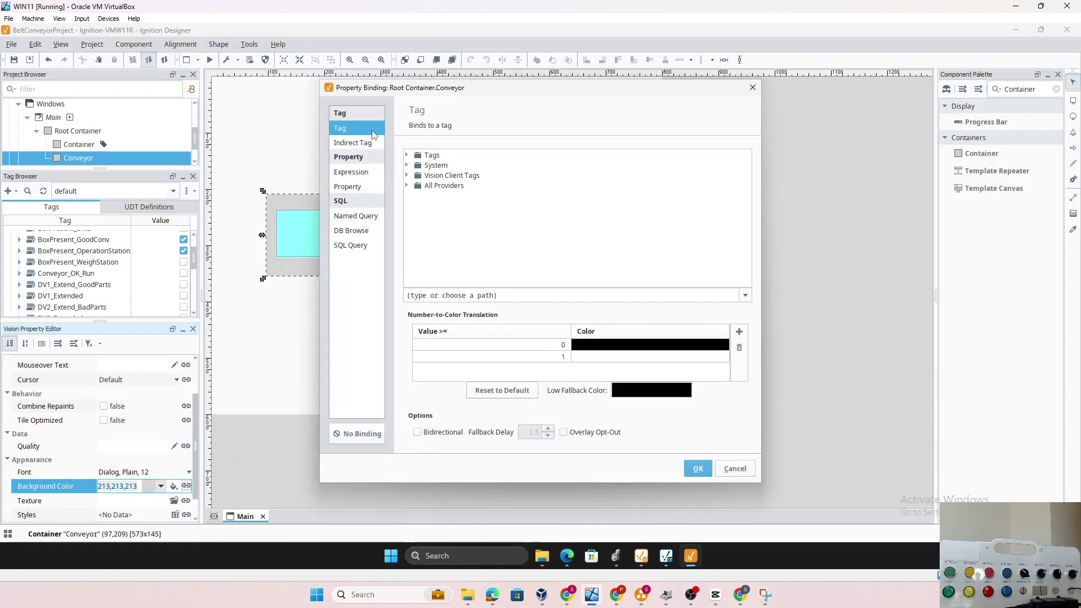
{"action": "left_click", "coordinate": [407, 155]}
{"action": "left_click", "coordinate": [416, 185]}
{"action": "scroll", "coordinate": [507, 214], "scroll_direction": "down", "scroll_amount": 3}
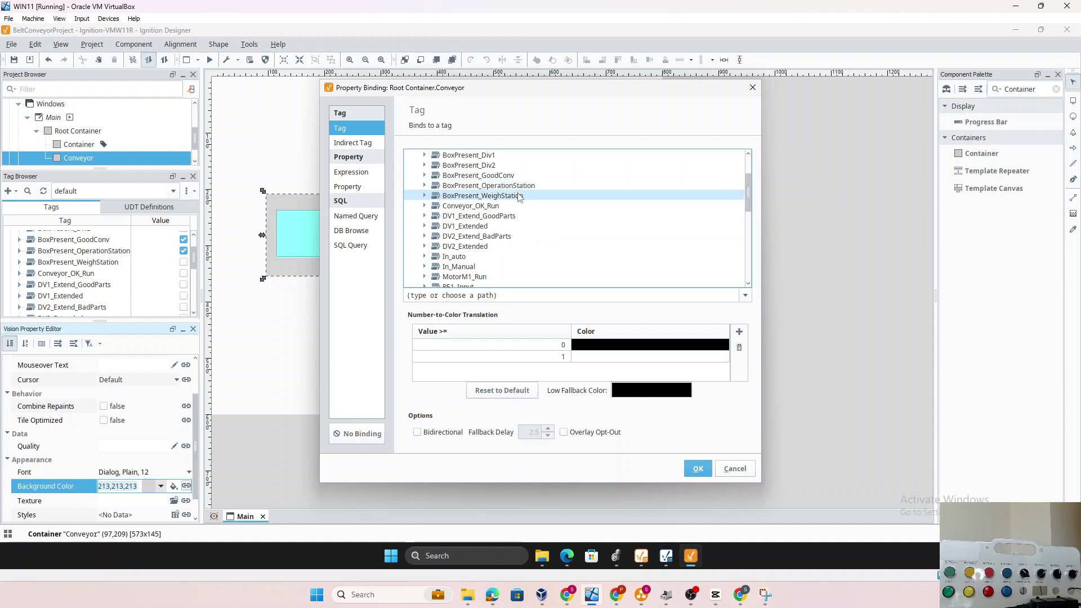
{"action": "left_click", "coordinate": [492, 208]}
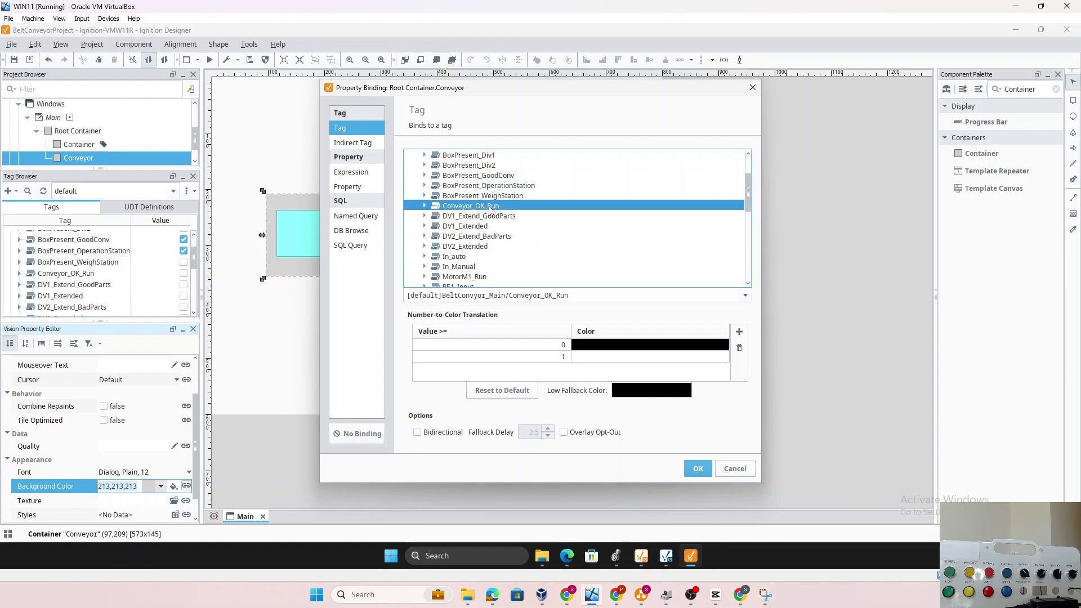
{"action": "left_click", "coordinate": [425, 206]}
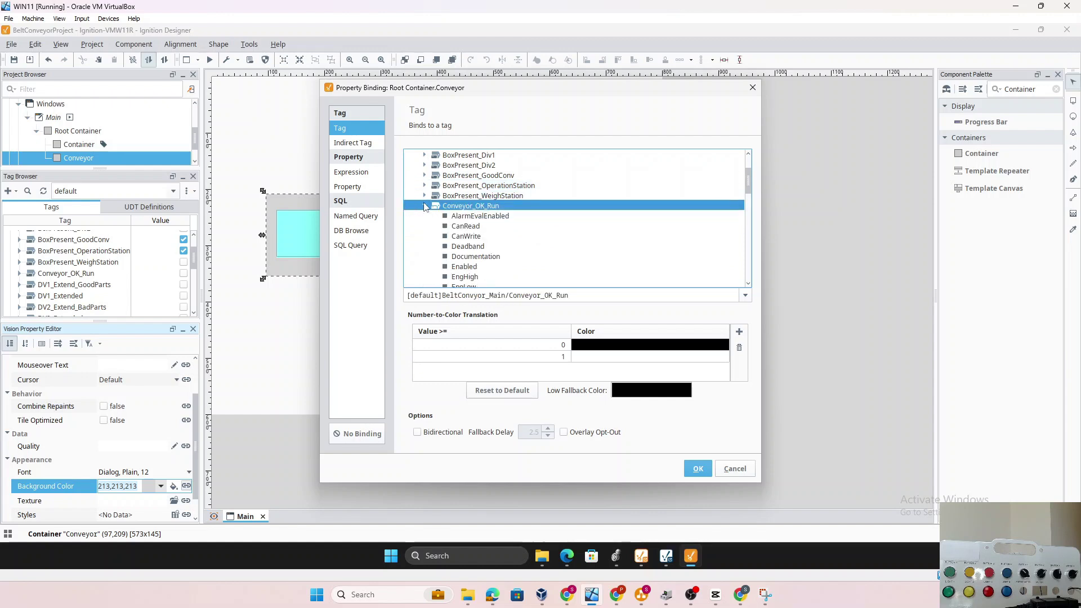
{"action": "scroll", "coordinate": [473, 276], "scroll_direction": "down", "scroll_amount": 3}
{"action": "scroll", "coordinate": [471, 281], "scroll_direction": "down", "scroll_amount": 4}
{"action": "left_click", "coordinate": [461, 225]}
Set the colour for value 0 to light grey
{"action": "left_click", "coordinate": [589, 356]}
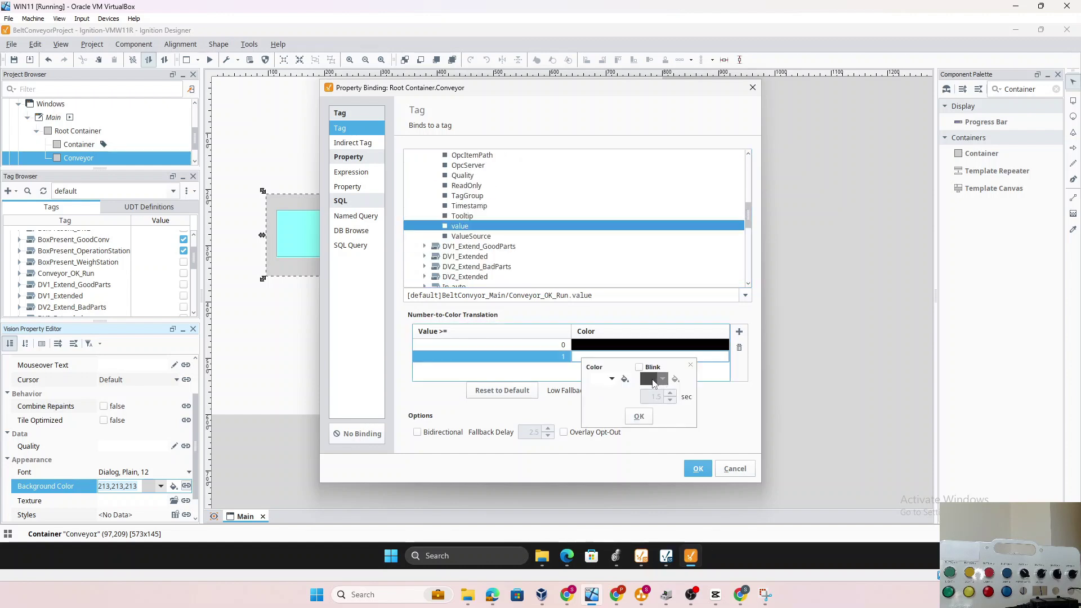
{"action": "left_click", "coordinate": [547, 345]}
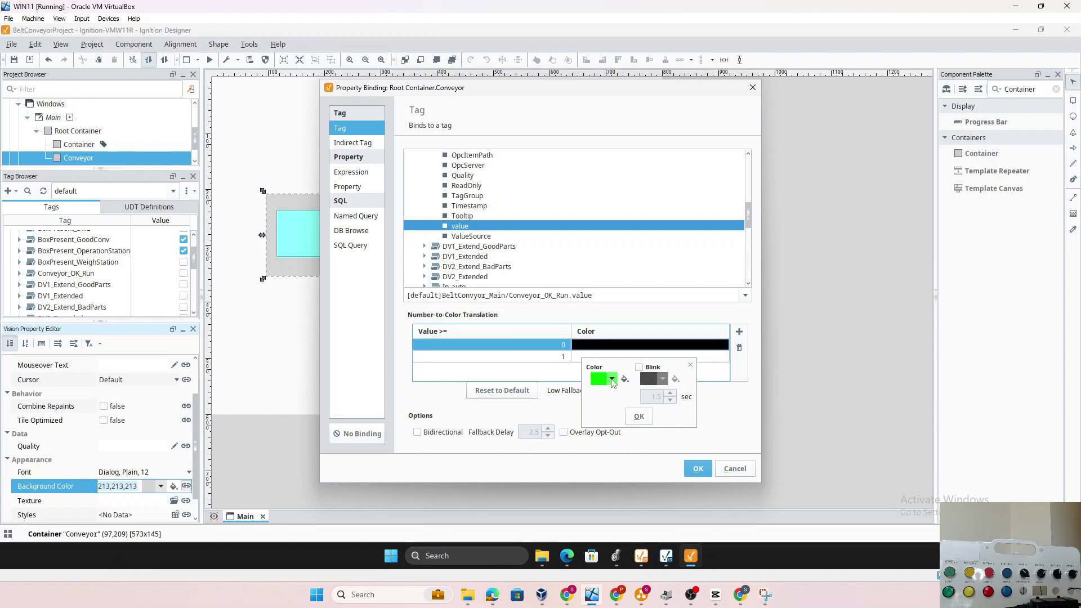
{"action": "left_click", "coordinate": [639, 420]}
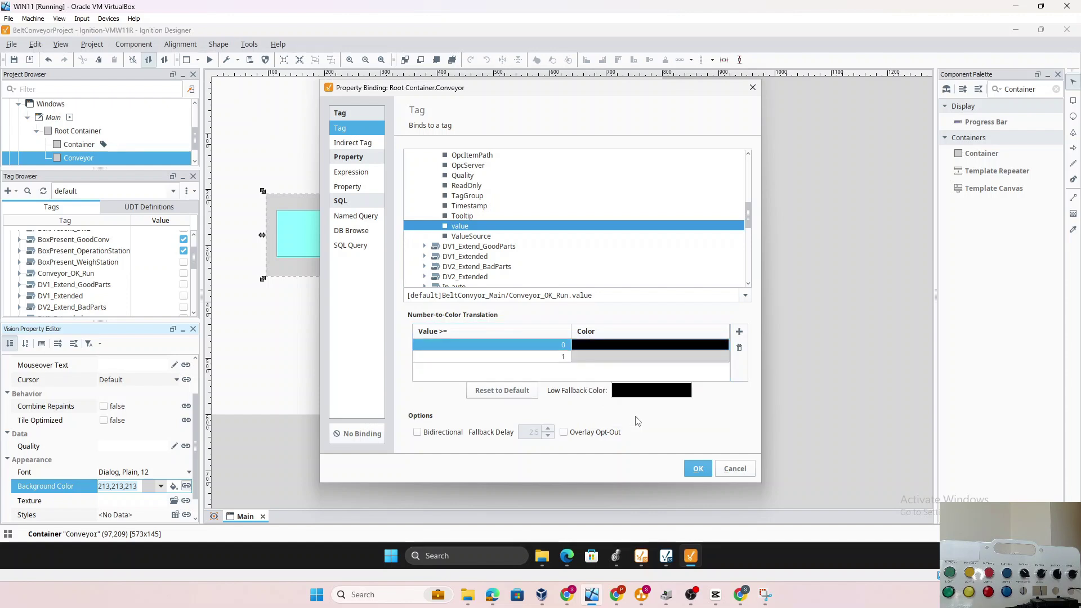
{"action": "left_click", "coordinate": [582, 358]}
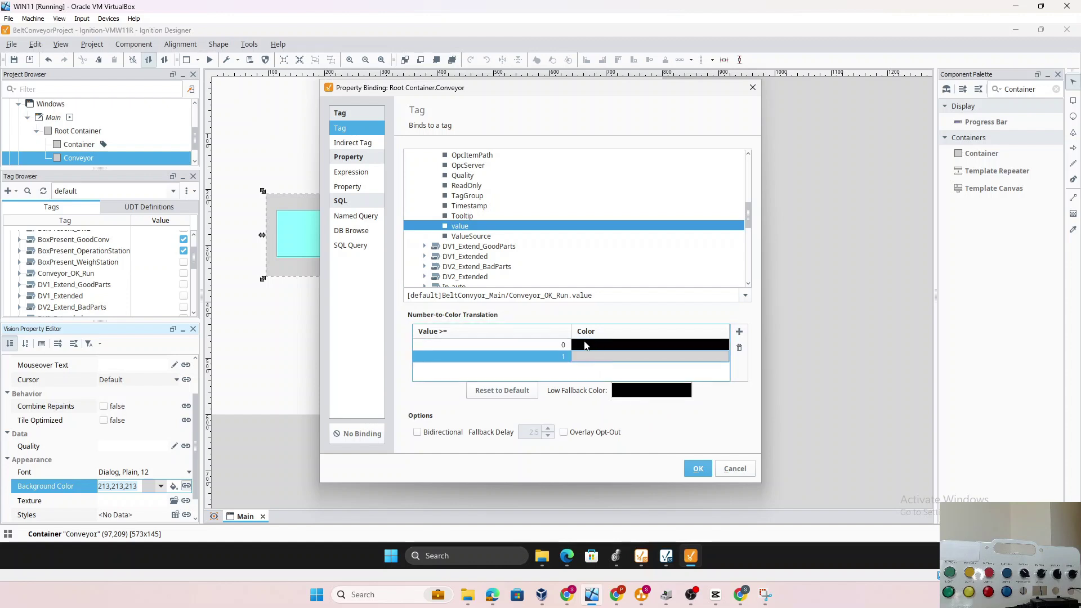
{"action": "left_click", "coordinate": [590, 346]}
{"action": "left_click", "coordinate": [615, 366]}
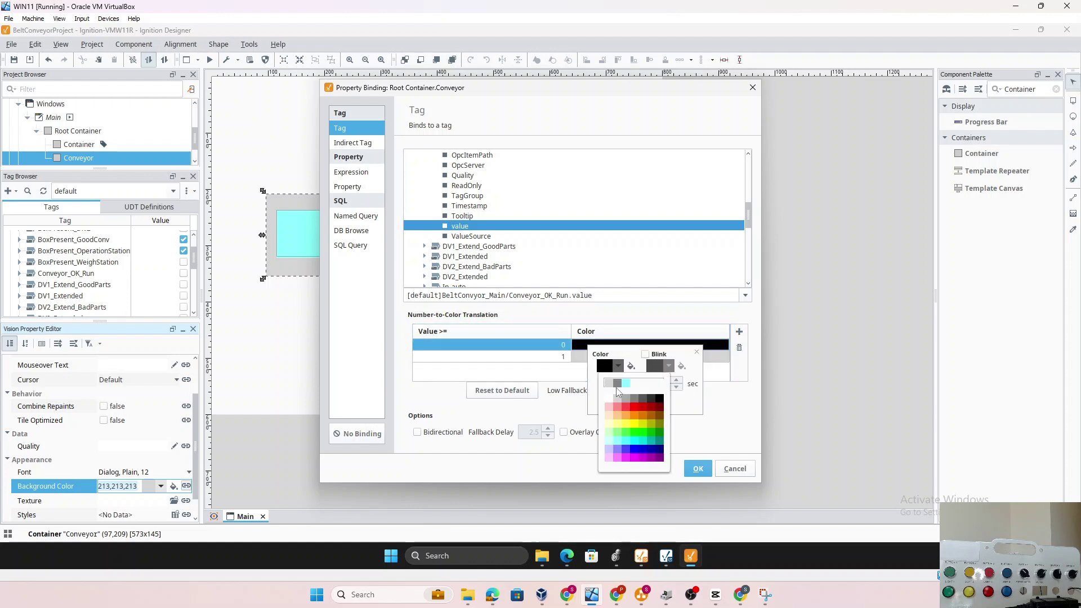
{"action": "left_click", "coordinate": [612, 389]}
{"action": "left_click", "coordinate": [645, 403]}
Set the colour for value 1 to green and confirm the binding
{"action": "left_click", "coordinate": [581, 359]}
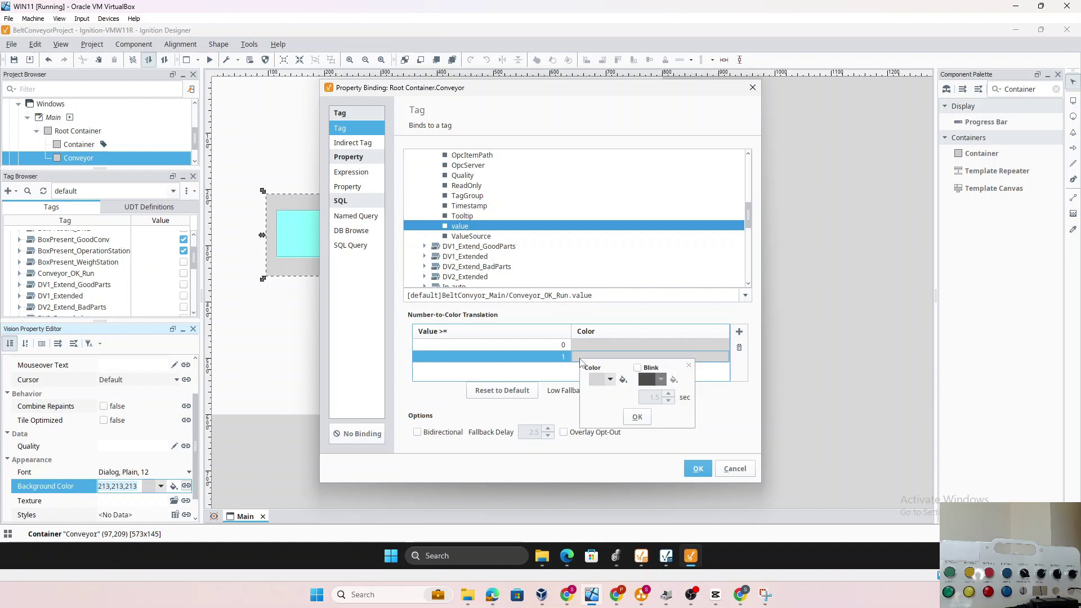
{"action": "left_click", "coordinate": [611, 379]}
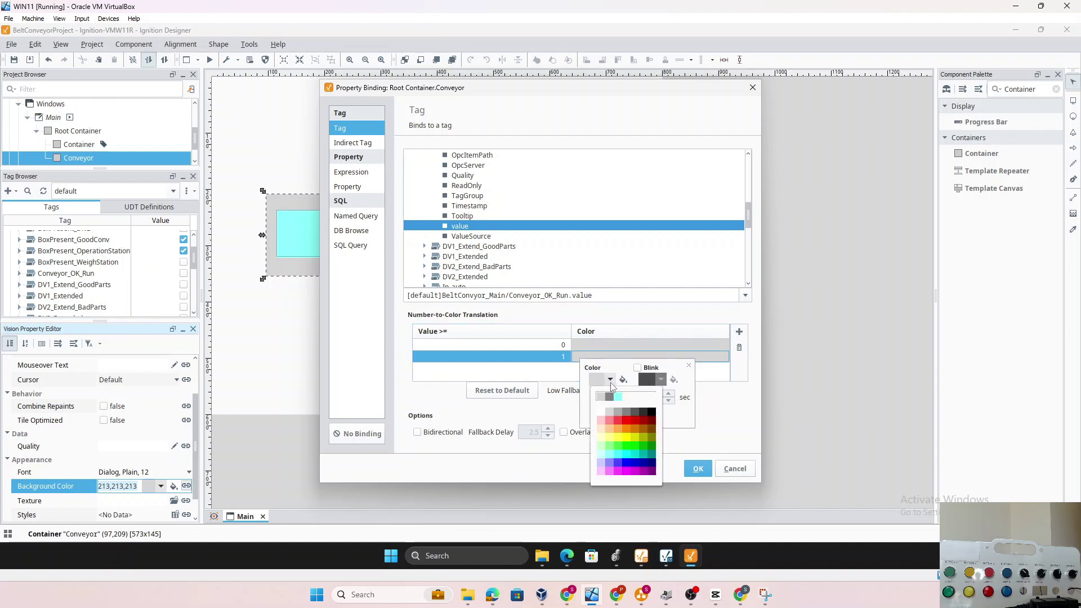
{"action": "left_click", "coordinate": [617, 444]}
{"action": "left_click", "coordinate": [642, 419]}
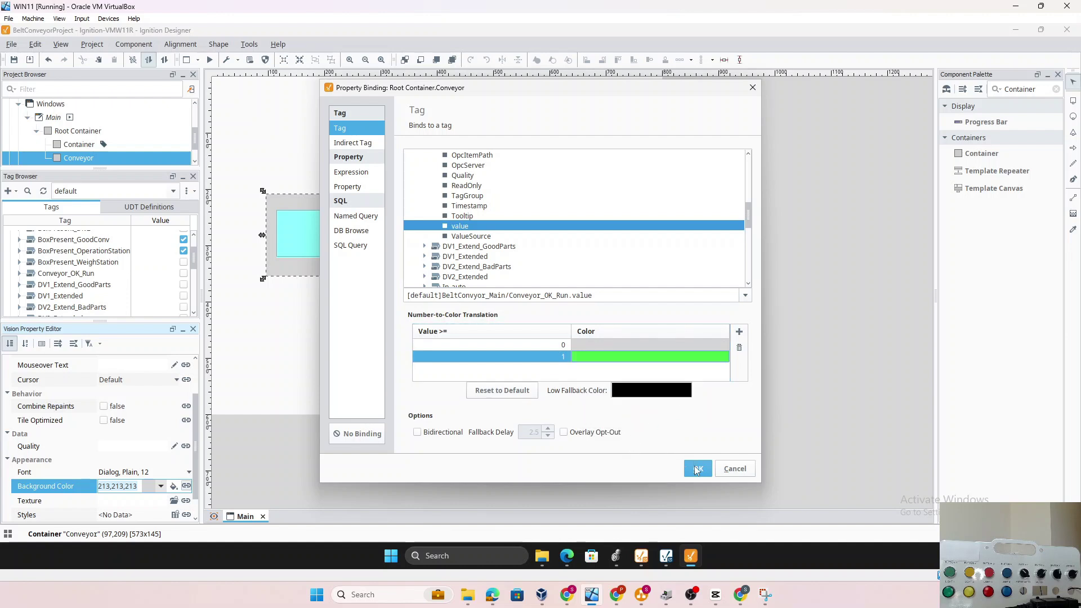
{"action": "left_click", "coordinate": [697, 469]}
{"action": "left_click", "coordinate": [437, 370]}
{"action": "left_click", "coordinate": [411, 258]}
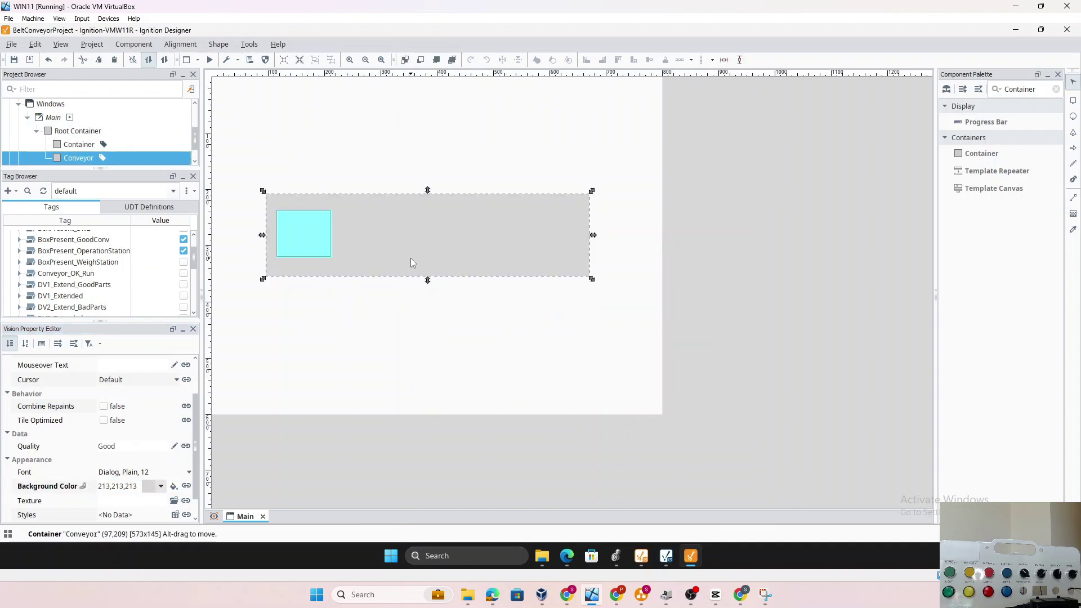
In Logix Designer, open _20_Logic and inspect the Conveyor_OK_Run seal-in coil, then return to Ignition
{"action": "scroll", "coordinate": [171, 437], "scroll_direction": "up", "scroll_amount": 2}
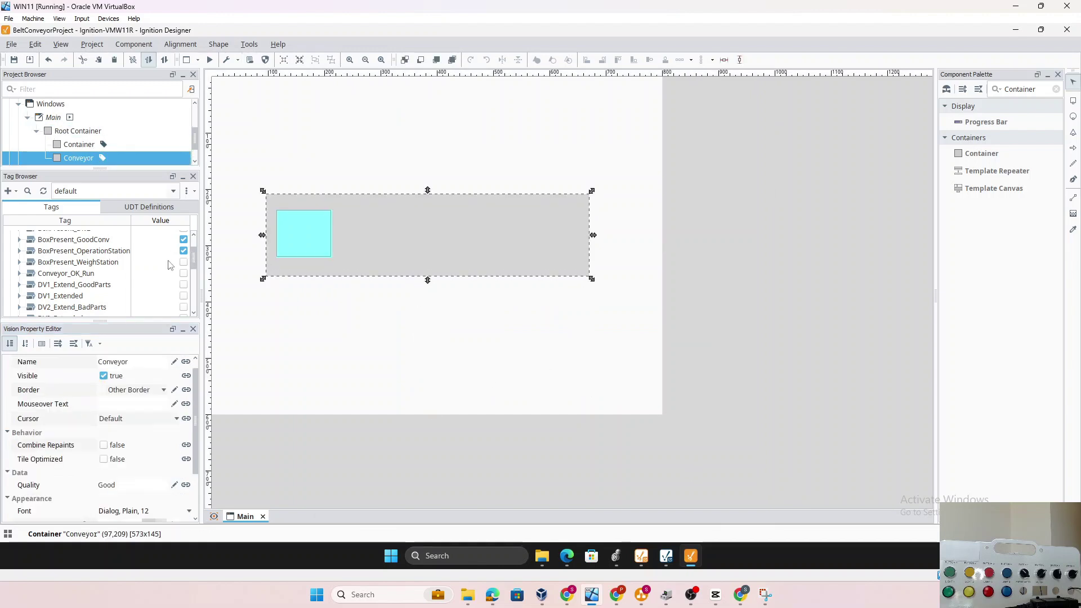
{"action": "scroll", "coordinate": [169, 275], "scroll_direction": "up", "scroll_amount": 1}
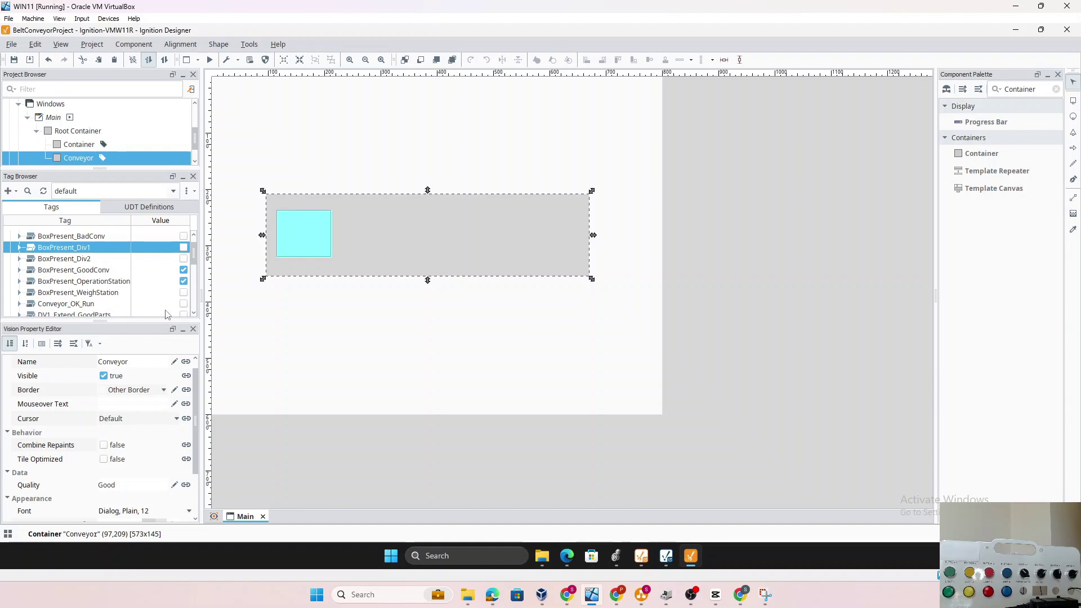
{"action": "mouse_move", "coordinate": [616, 556]}
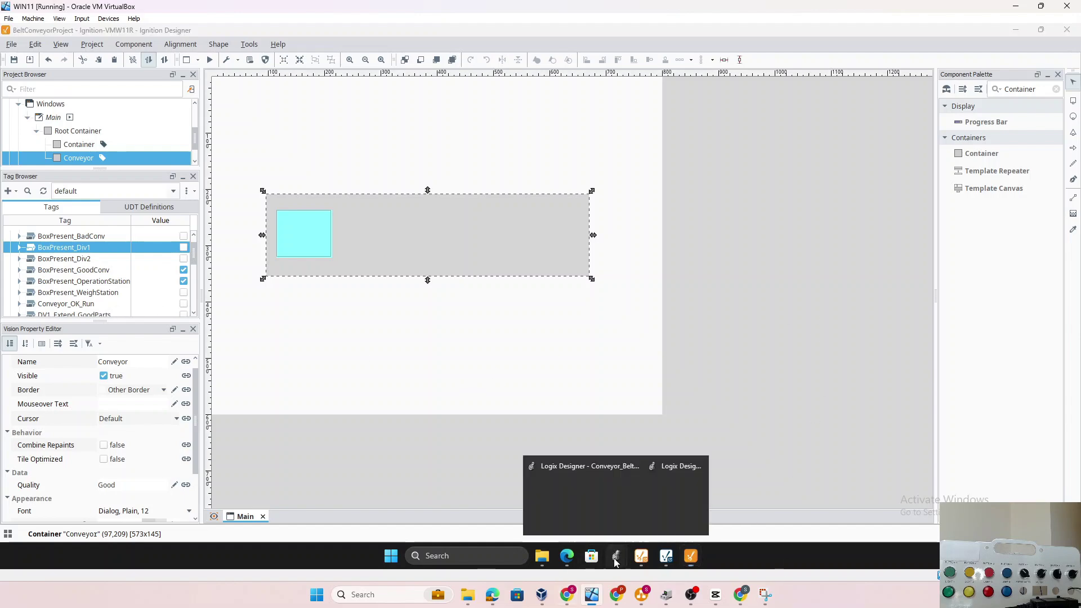
{"action": "left_click", "coordinate": [688, 499]}
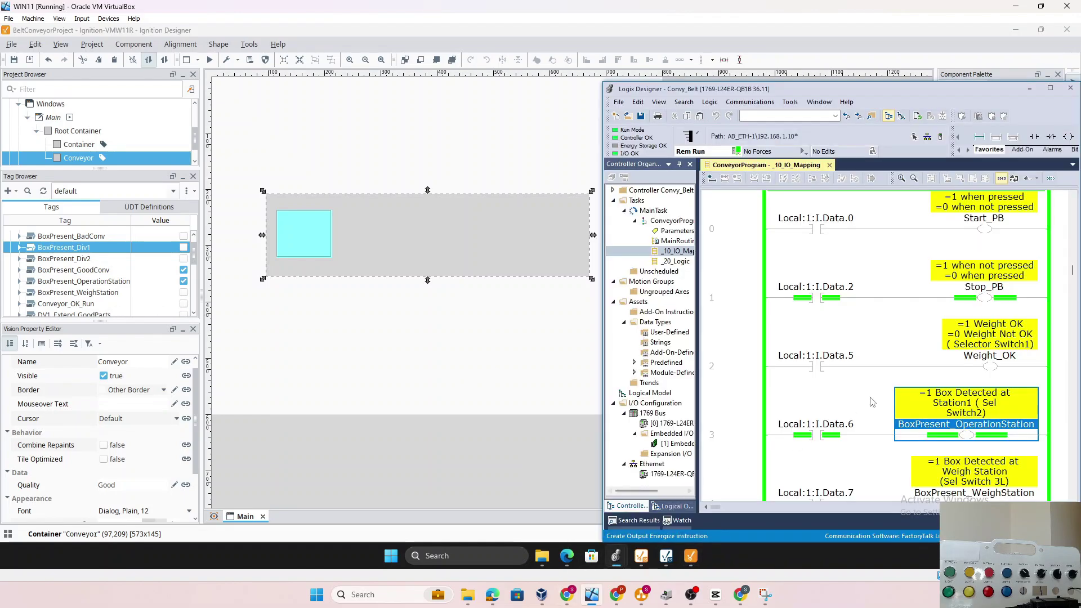
{"action": "double_click", "coordinate": [678, 261]}
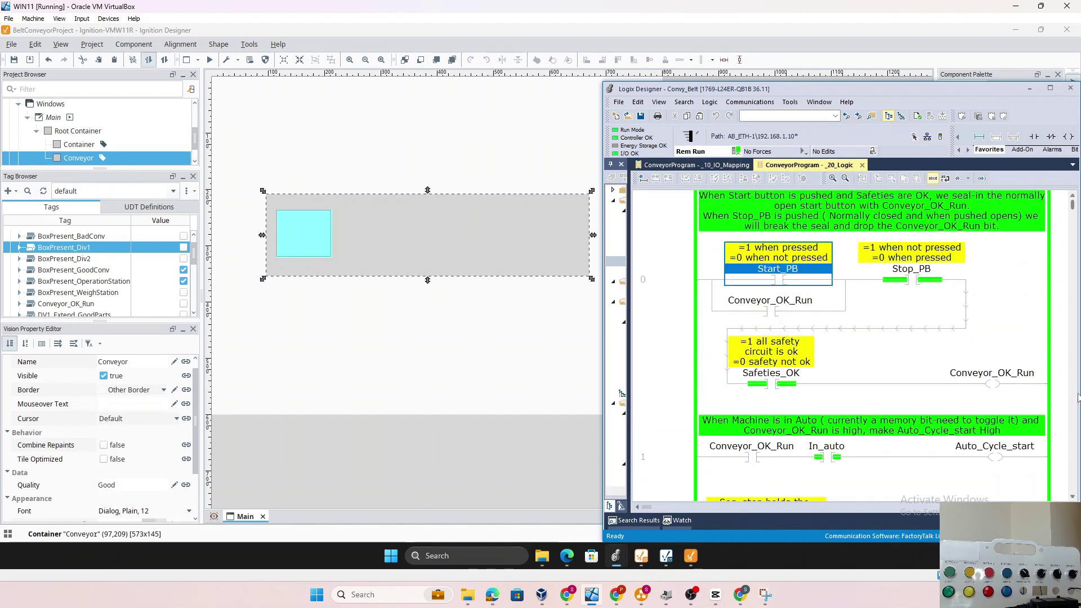
{"action": "left_click", "coordinate": [1019, 380]}
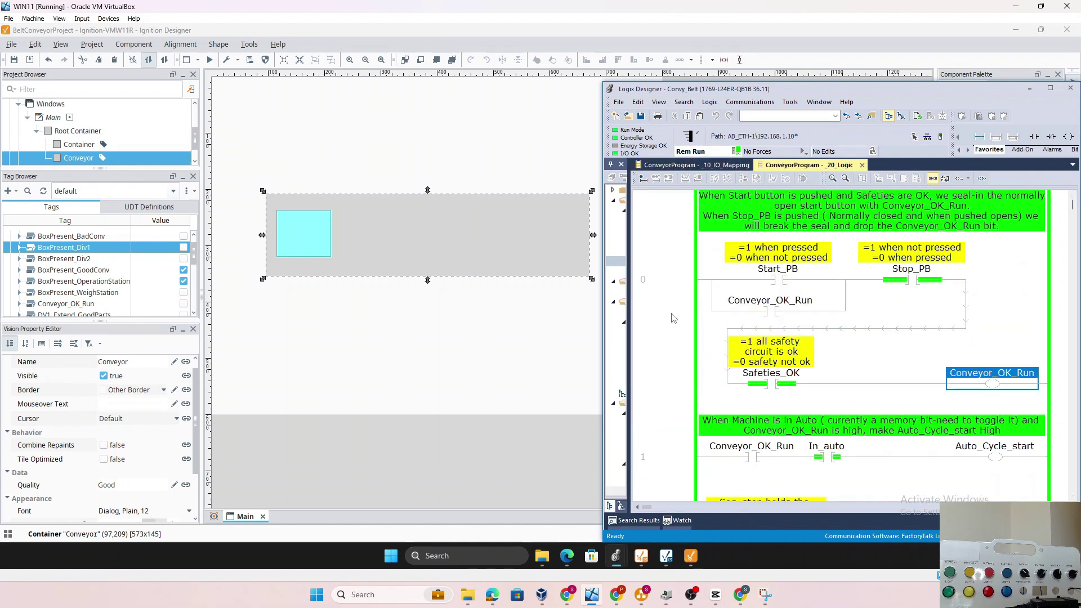
{"action": "left_click", "coordinate": [436, 251]}
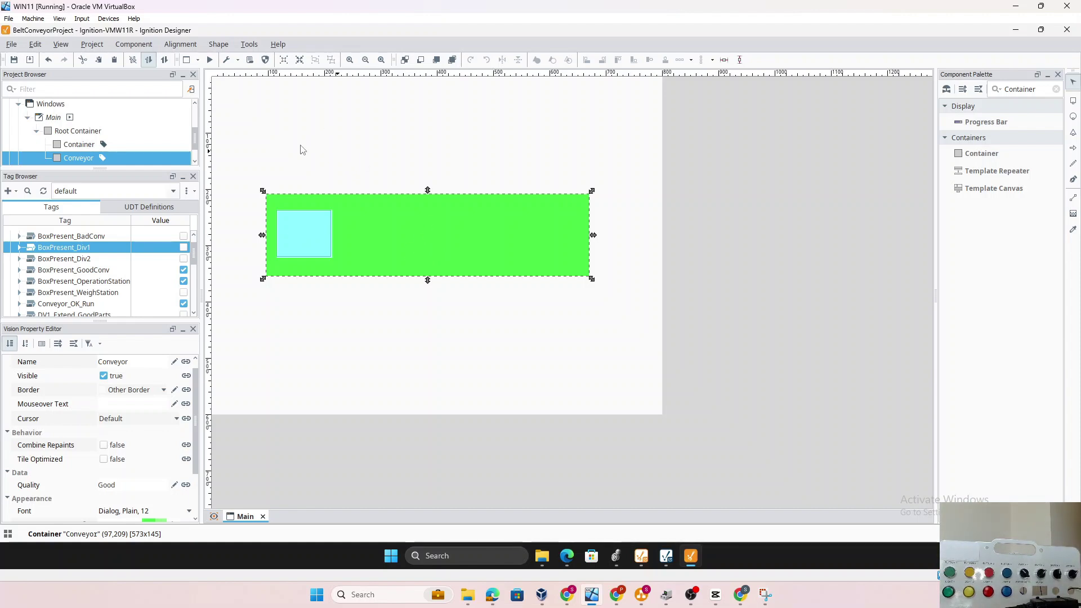
Save the project, exit the designer with Save & Exit, and restore the Vision Client Launcher
{"action": "left_click", "coordinate": [31, 64]}
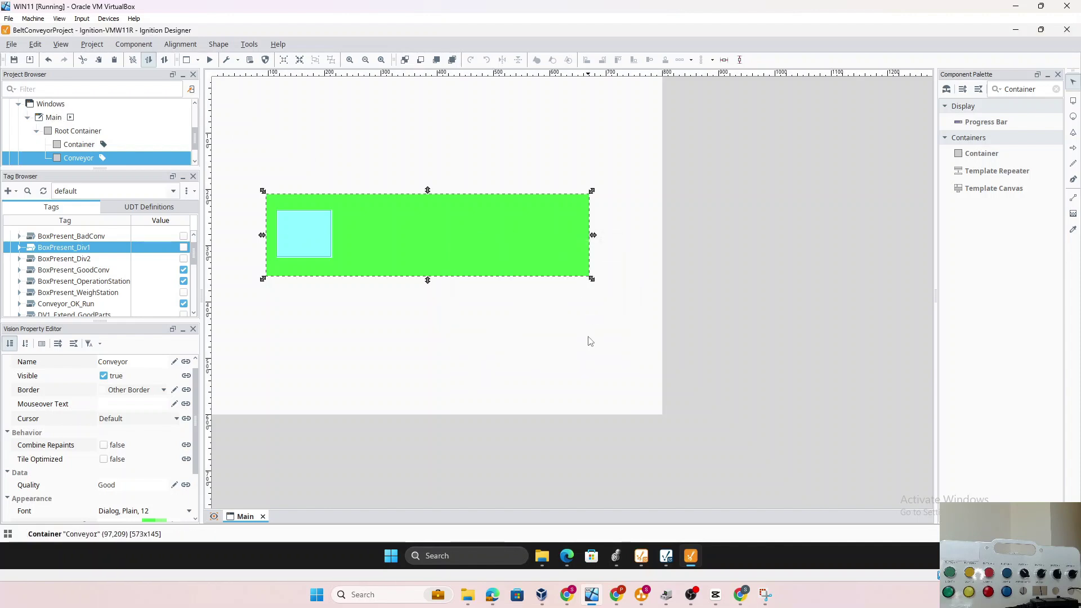
{"action": "left_click", "coordinate": [252, 112]}
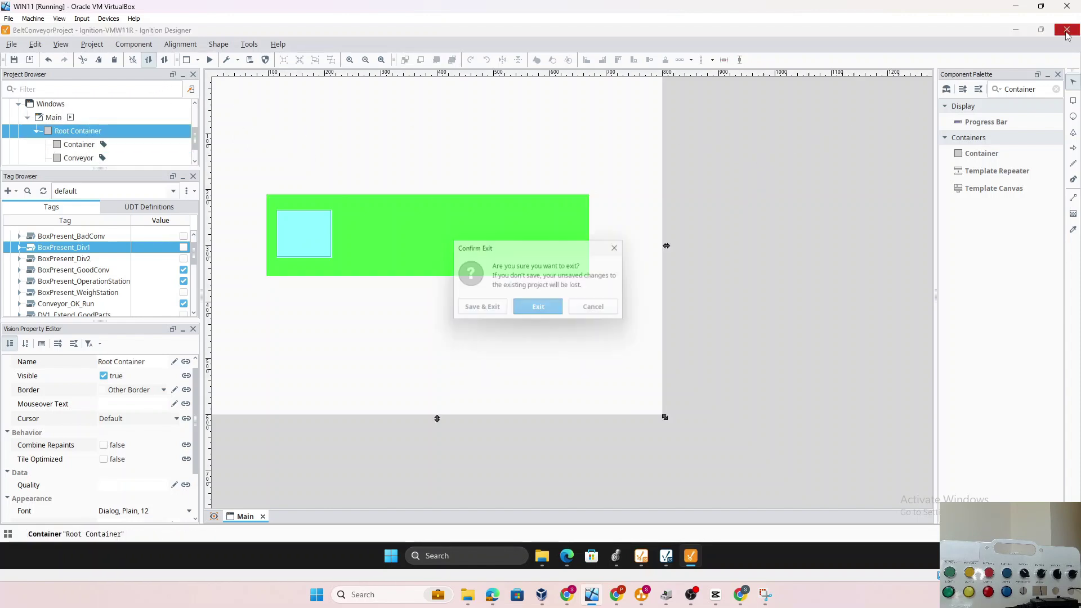
{"action": "left_click", "coordinate": [1067, 29]}
{"action": "left_click", "coordinate": [488, 312]}
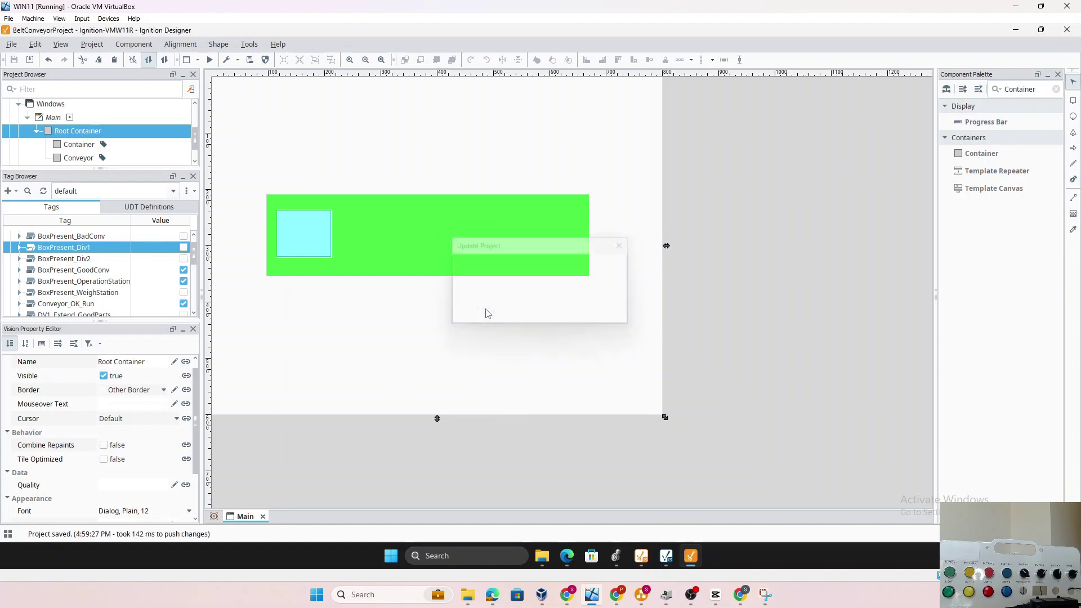
{"action": "left_click", "coordinate": [679, 558]}
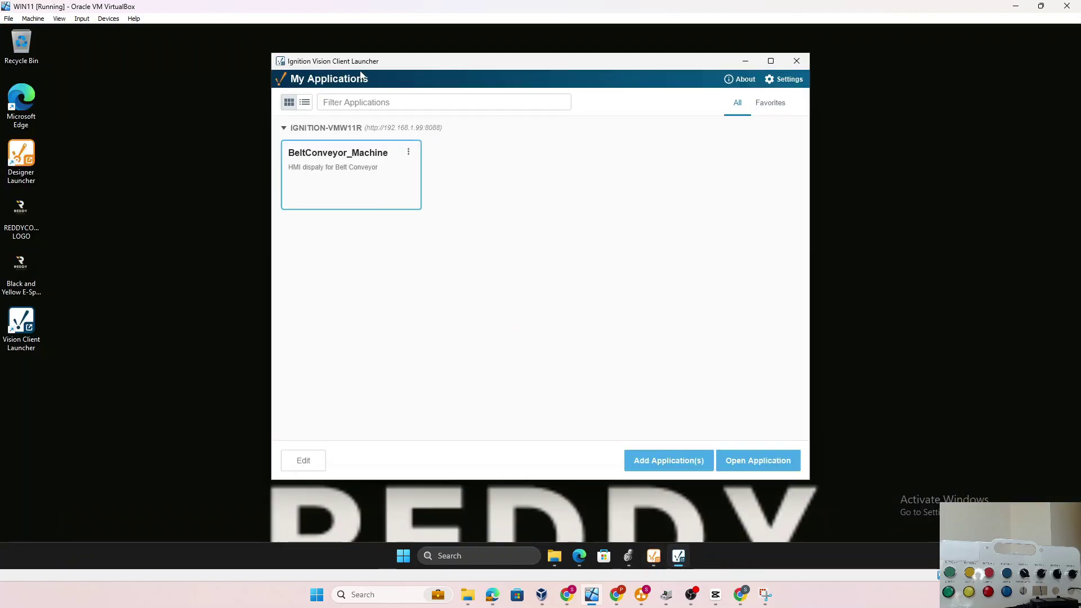
Add the Belt Conveyor application from the Ignition-VMW11R gateway and open it
{"action": "left_click", "coordinate": [682, 471]}
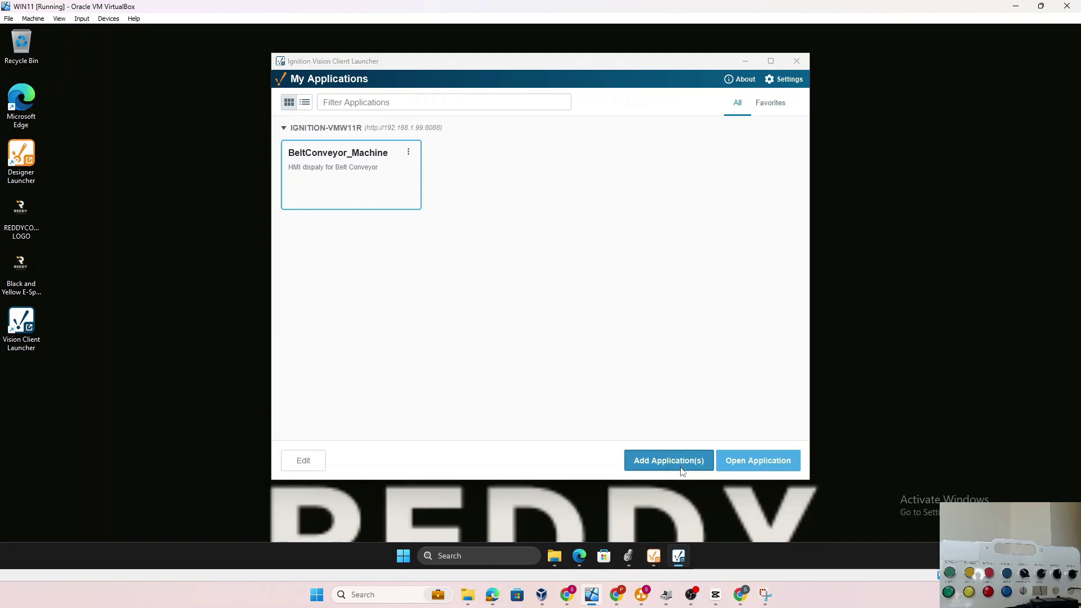
{"action": "left_click", "coordinate": [456, 196]}
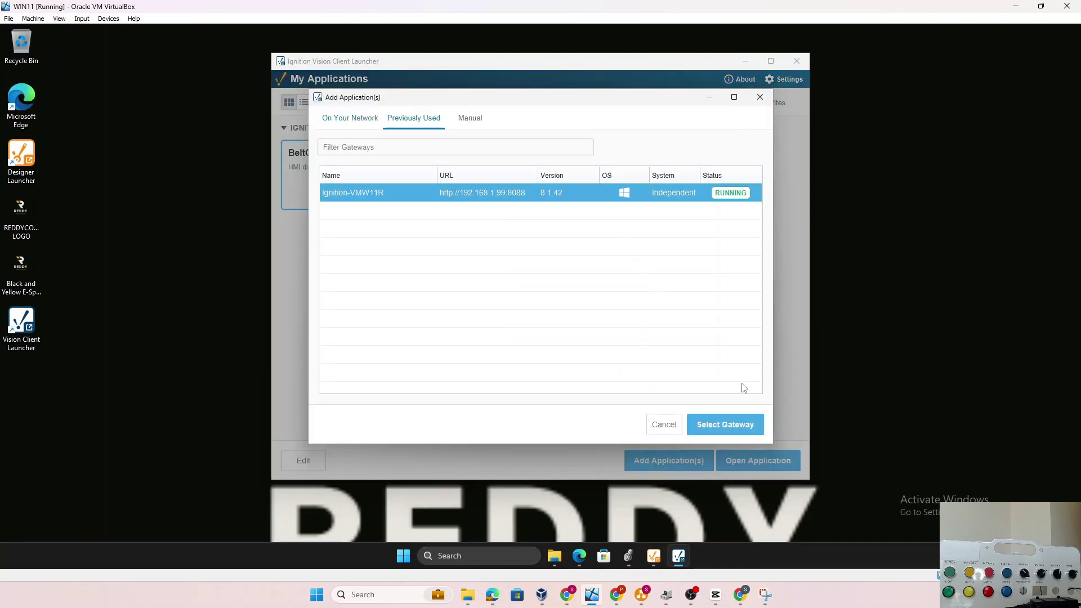
{"action": "left_click", "coordinate": [723, 426]}
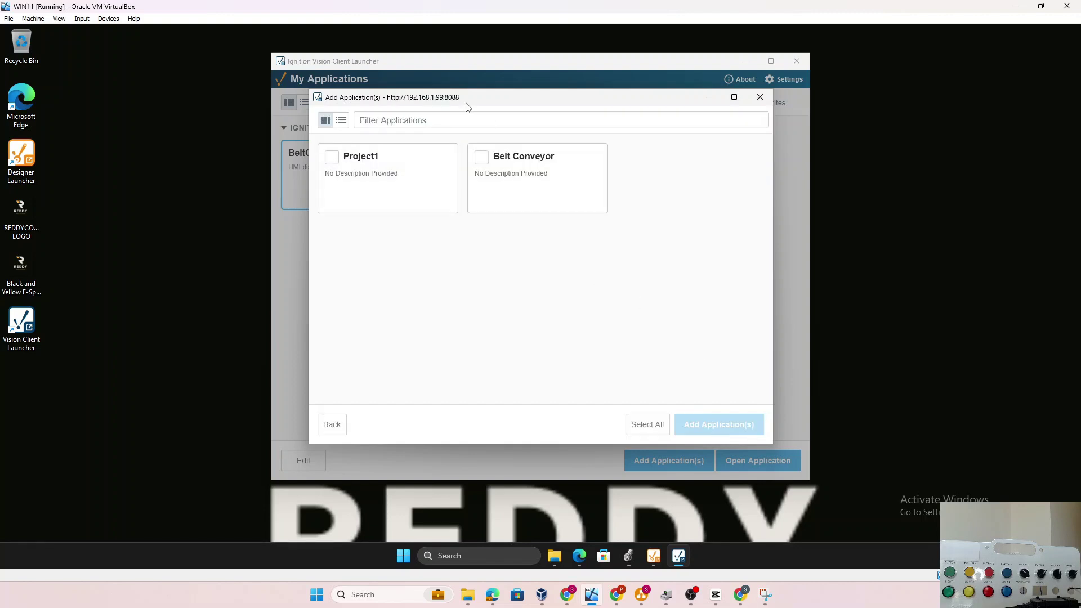
{"action": "left_click", "coordinate": [480, 160]}
{"action": "left_click", "coordinate": [705, 423]}
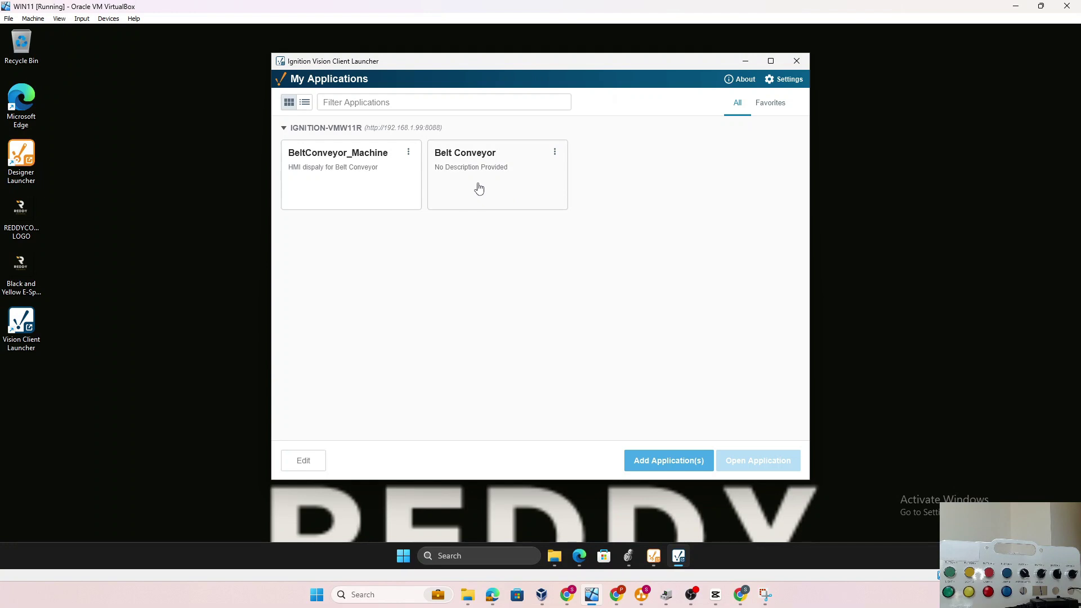
{"action": "left_click", "coordinate": [479, 188]}
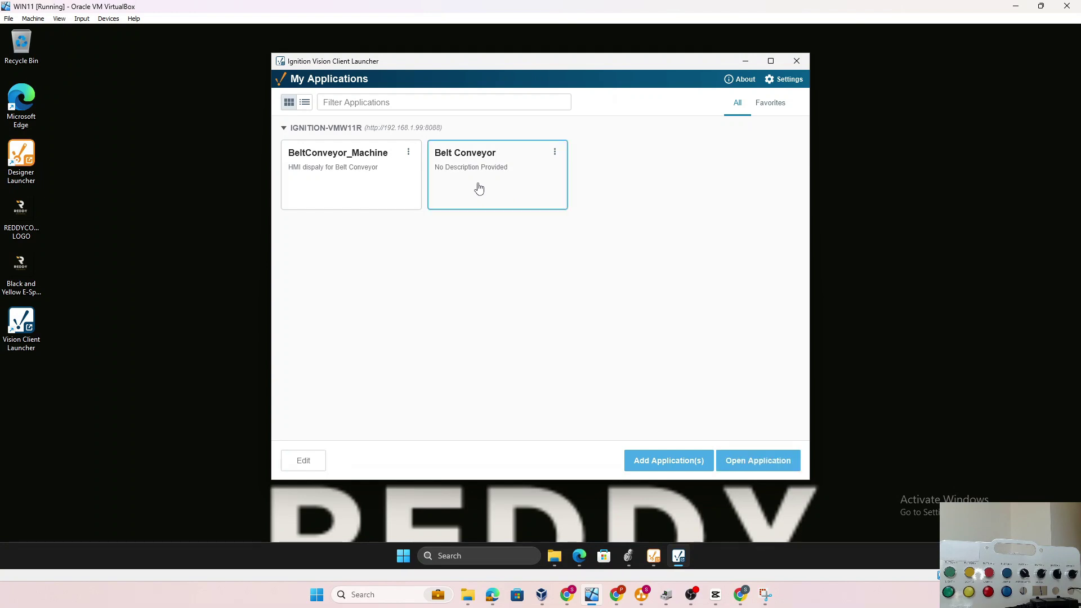
{"action": "left_click", "coordinate": [742, 467]}
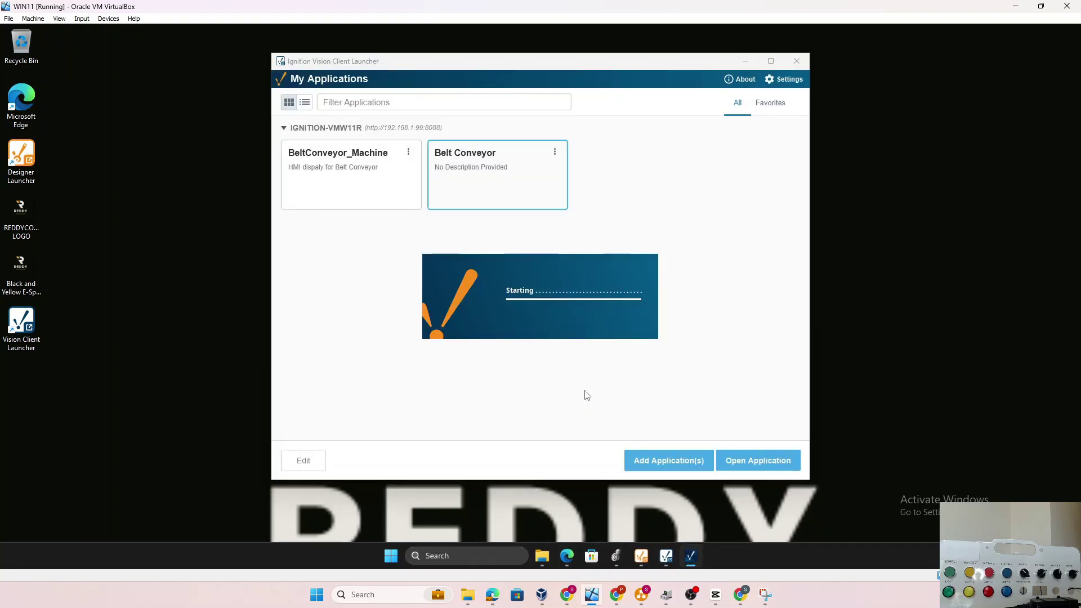
Enter the login username and submit to open Belt Conveyor's Main Window
{"action": "type", "text": "admin"}
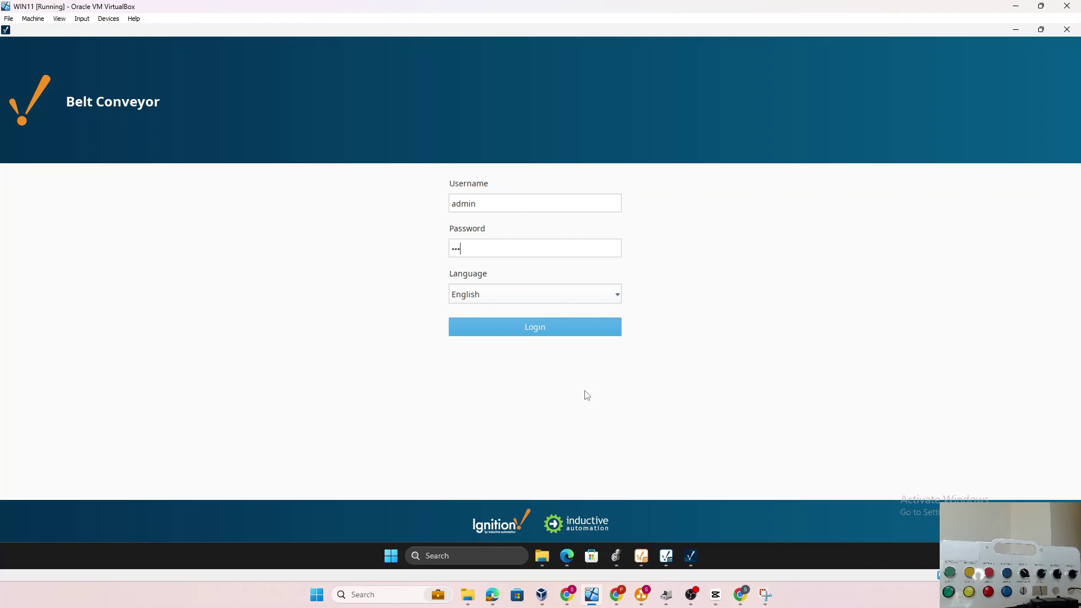
{"action": "key", "text": "Return"}
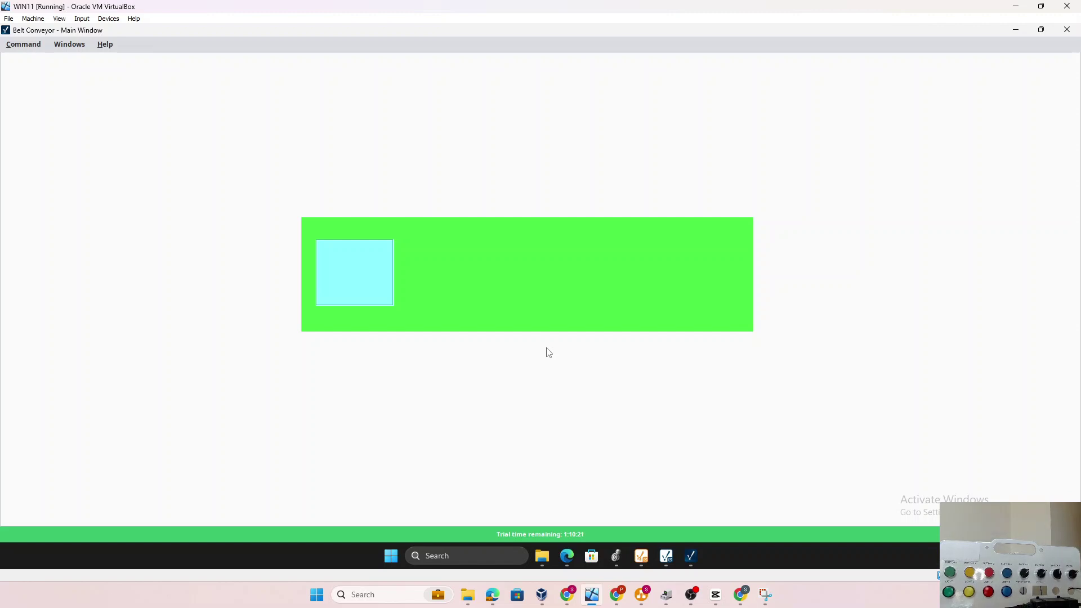
{"action": "mouse_move", "coordinate": [1040, 30]}
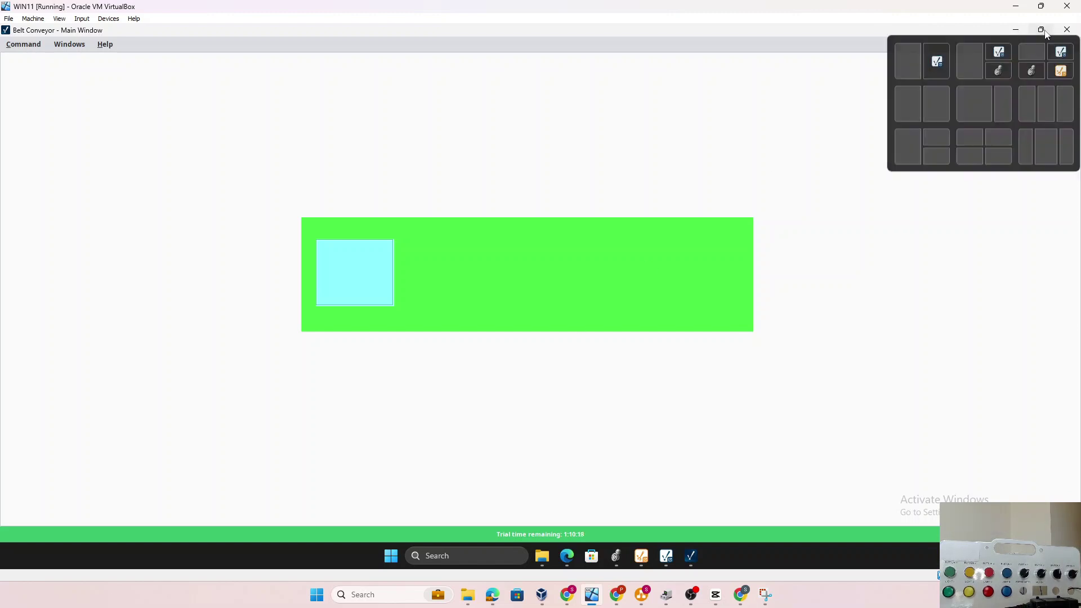